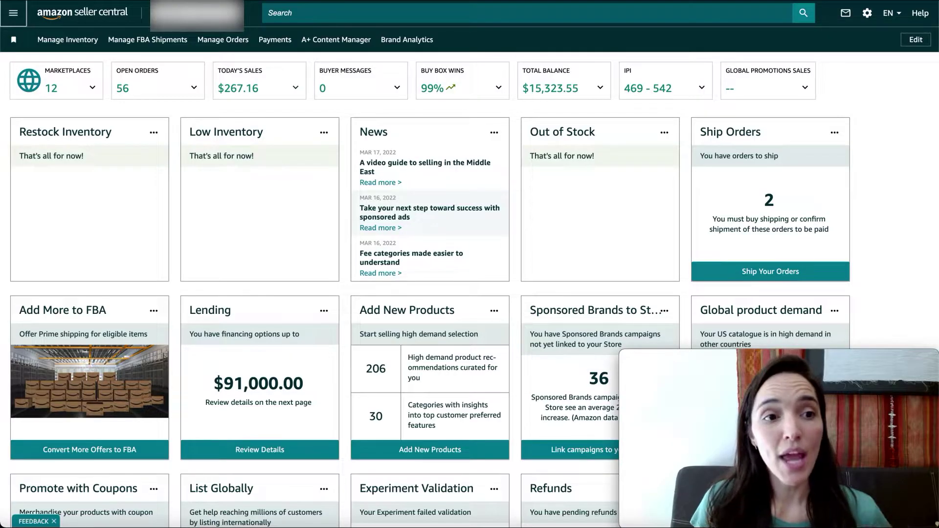
Open the Send to Amazon workflow from Manage FBA Shipments and choose file upload as the SKU selection method.
click(13, 16)
mouse_move(42, 63)
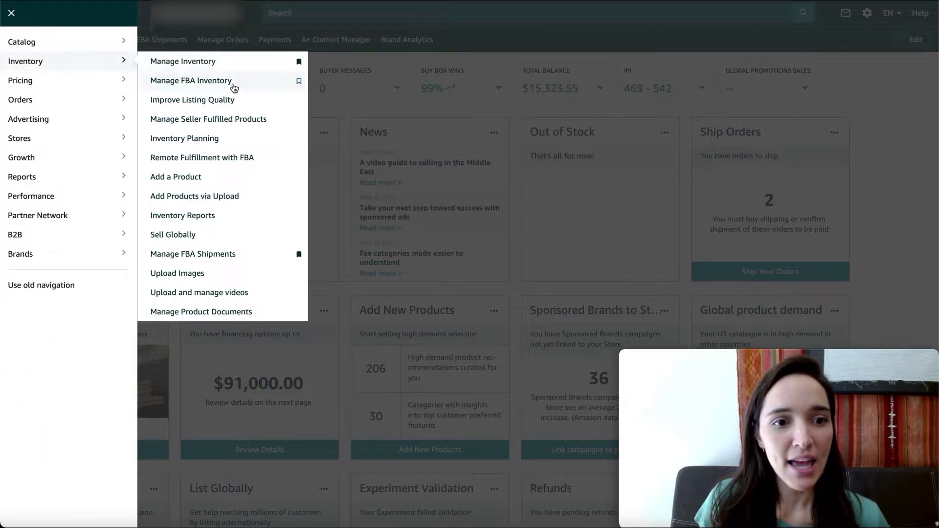
click(224, 258)
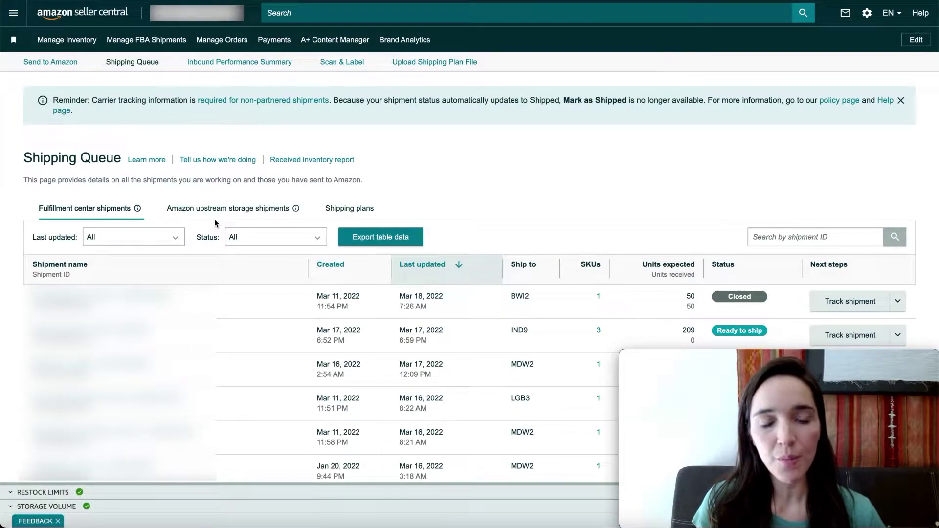
click(57, 66)
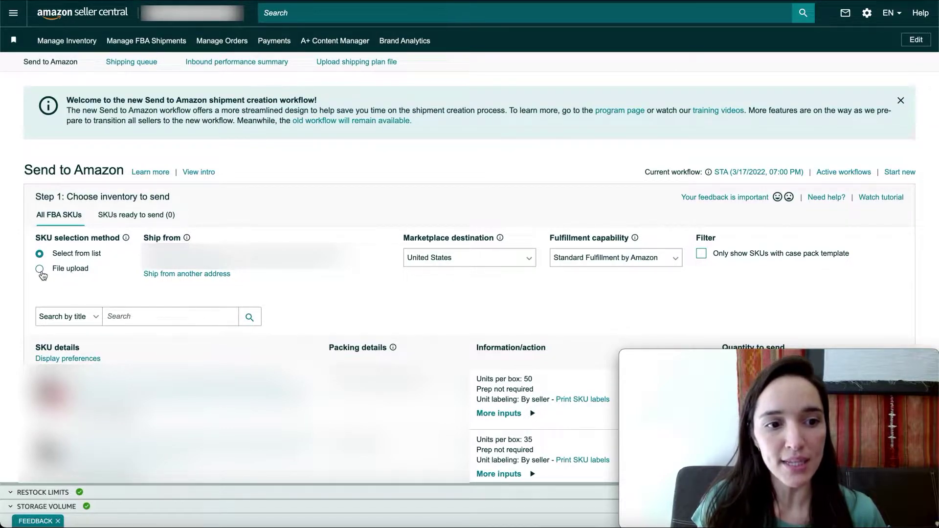
click(40, 271)
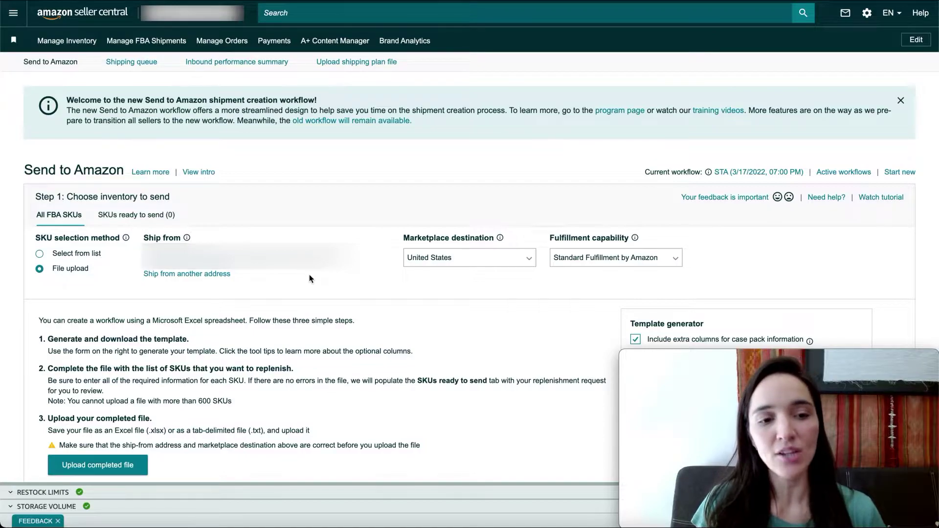
Review the saved ship-from addresses without switching, and select Standard Fulfillment by Amazon as the fulfillment capability.
click(192, 281)
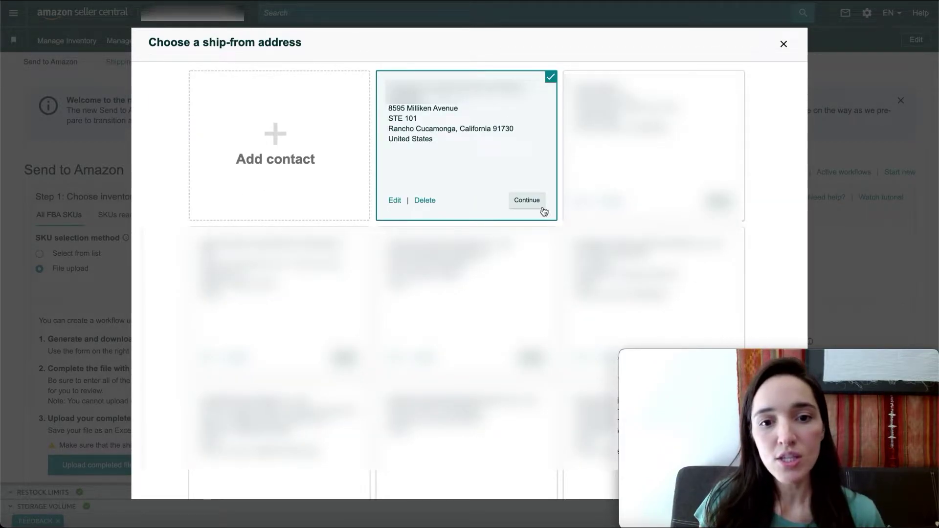
click(783, 44)
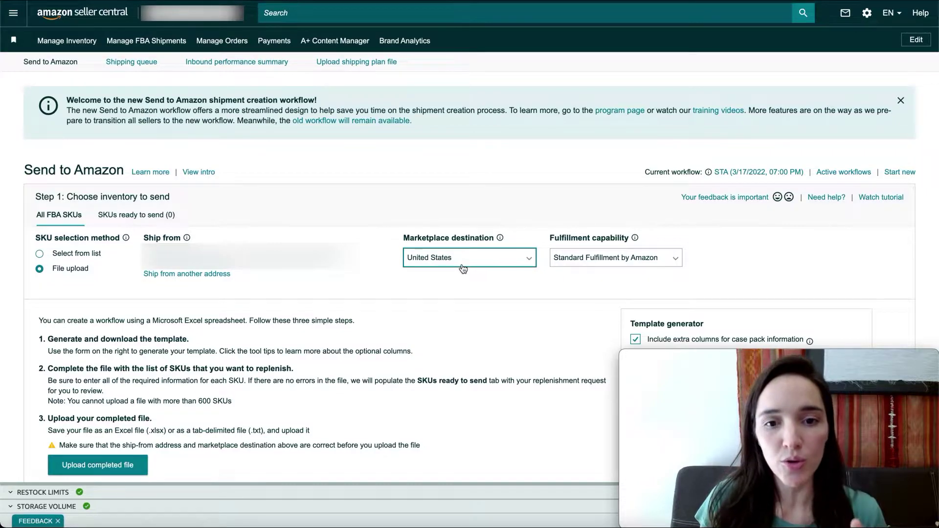
click(673, 264)
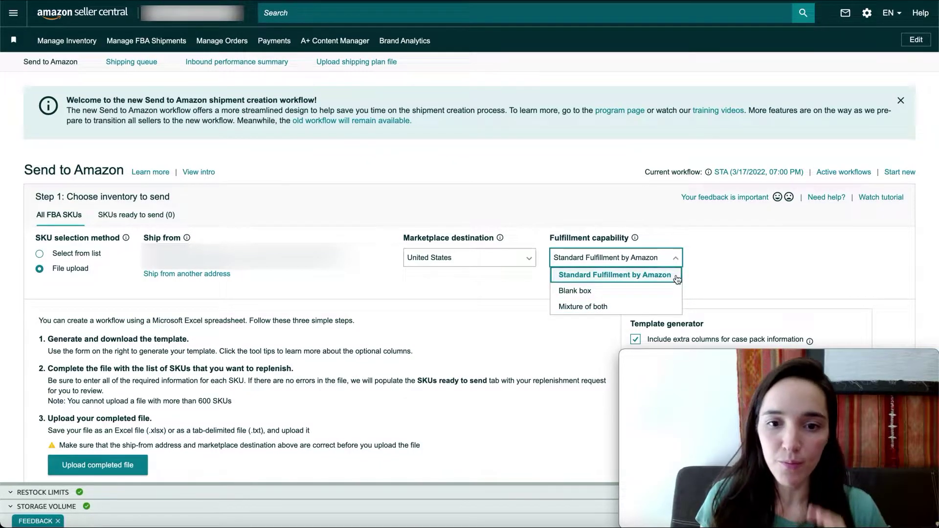
click(633, 277)
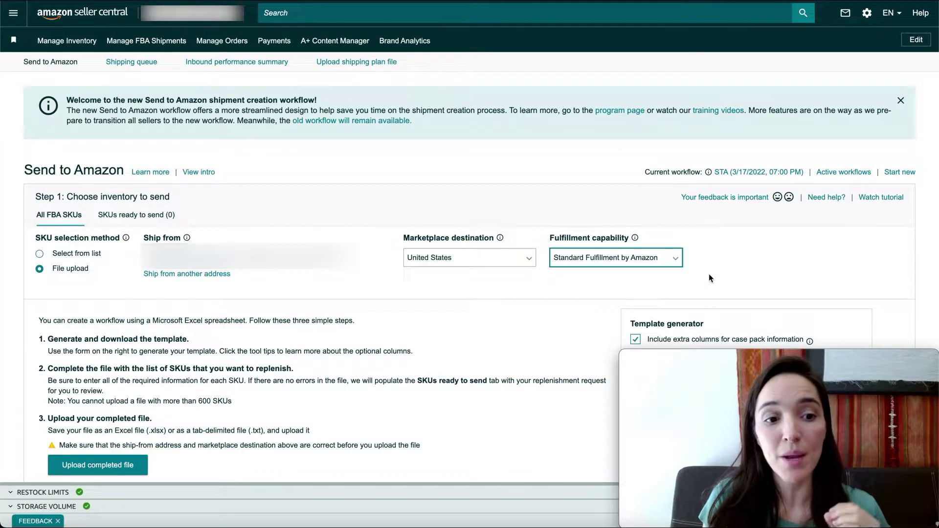
Generate and download the upload template with extra case pack columns but without the expiration date column.
scroll(549, 359, down, 2)
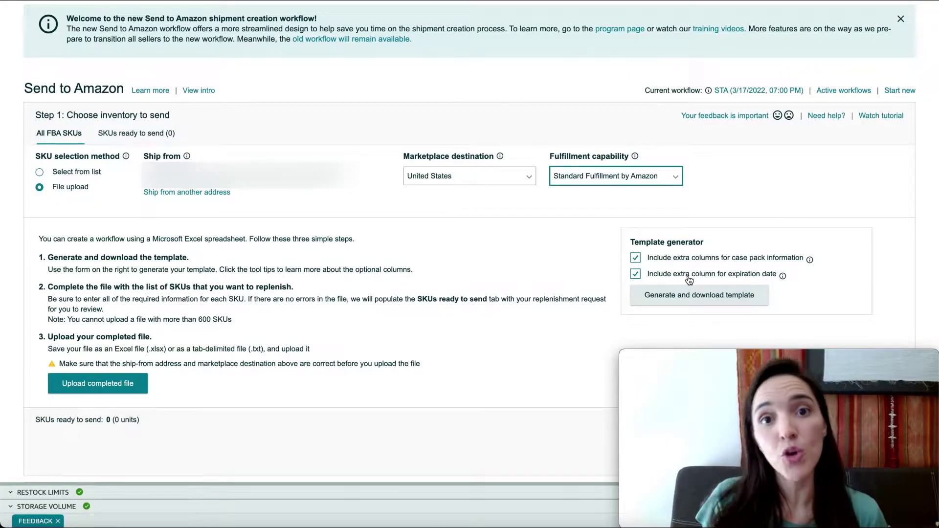
click(636, 274)
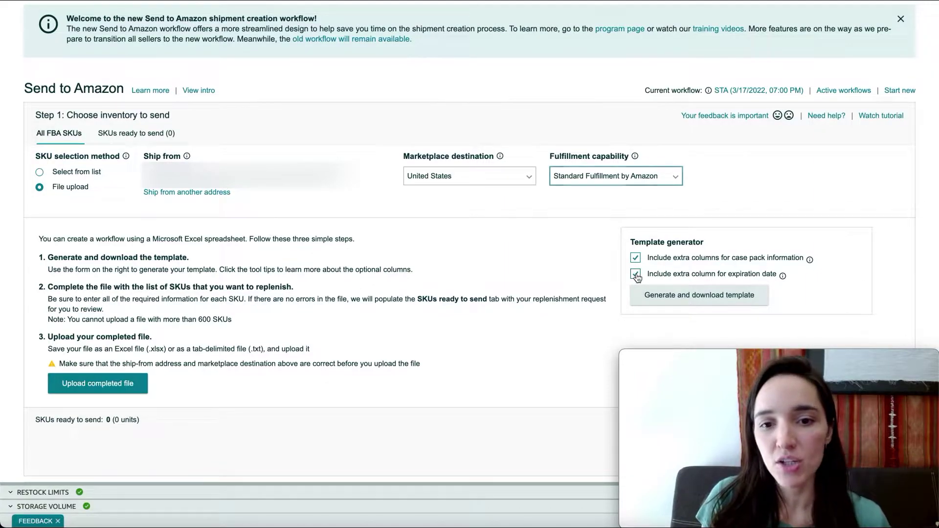
click(696, 297)
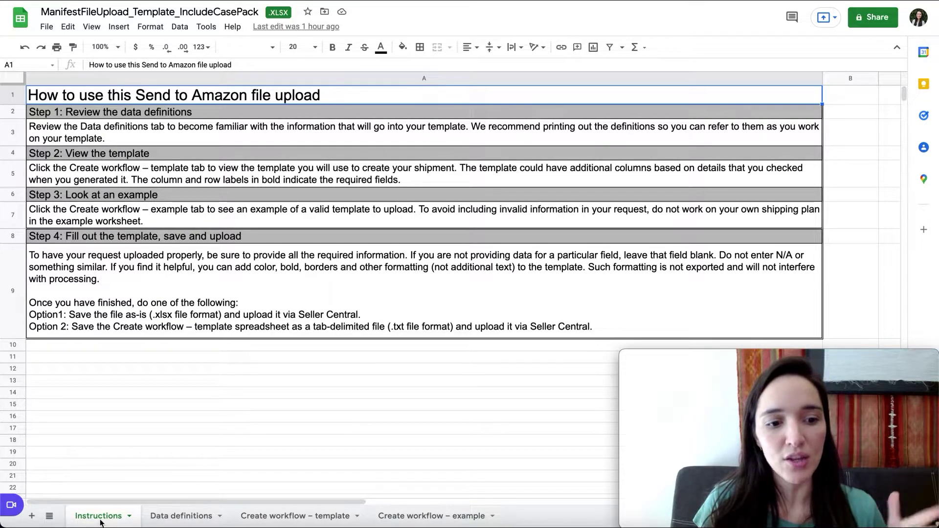
Look through the manifest file's Data definitions sheet, the blank workflow template and the example sheet.
click(186, 517)
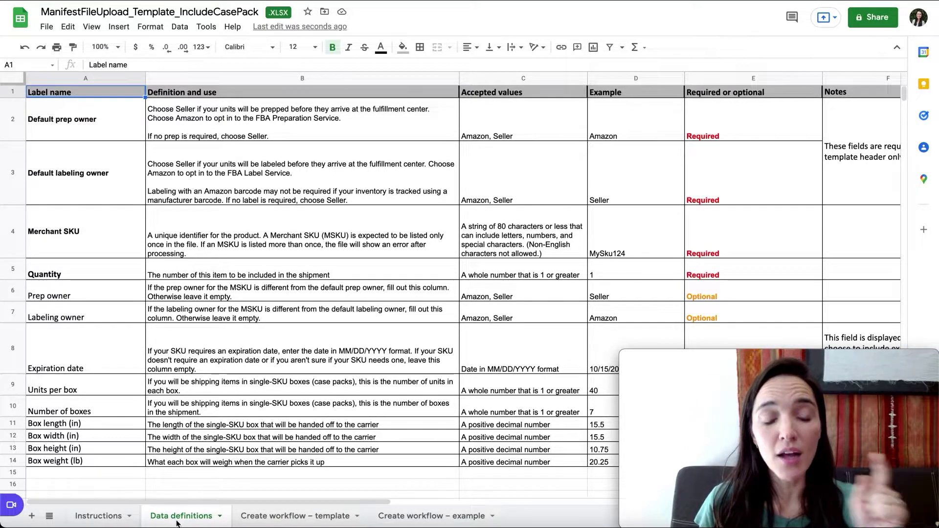
click(276, 520)
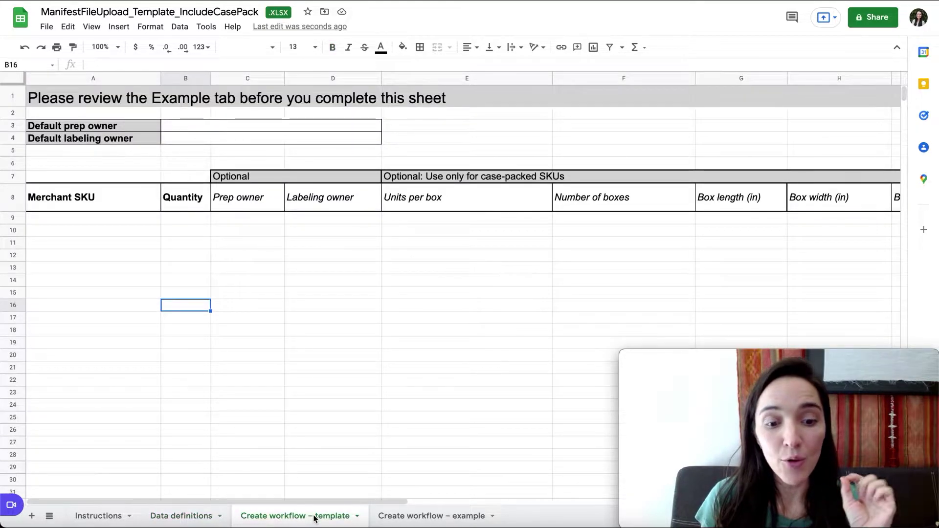
click(417, 519)
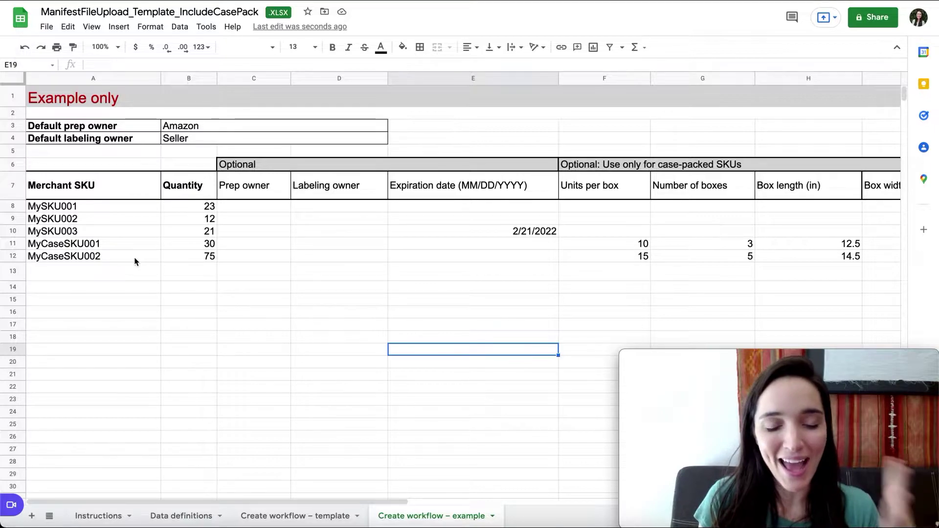
Consult the Default prep owner definition and set the template's Default prep owner to Seller.
click(279, 516)
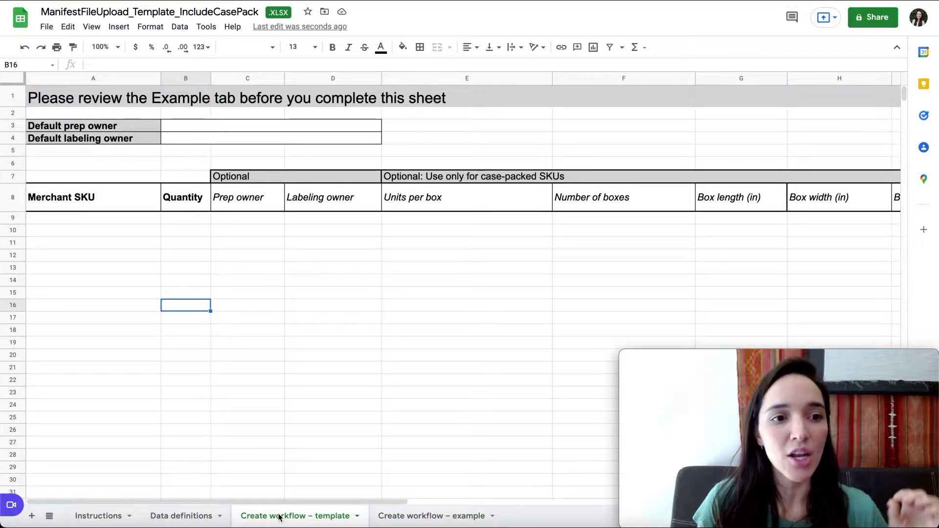
click(204, 127)
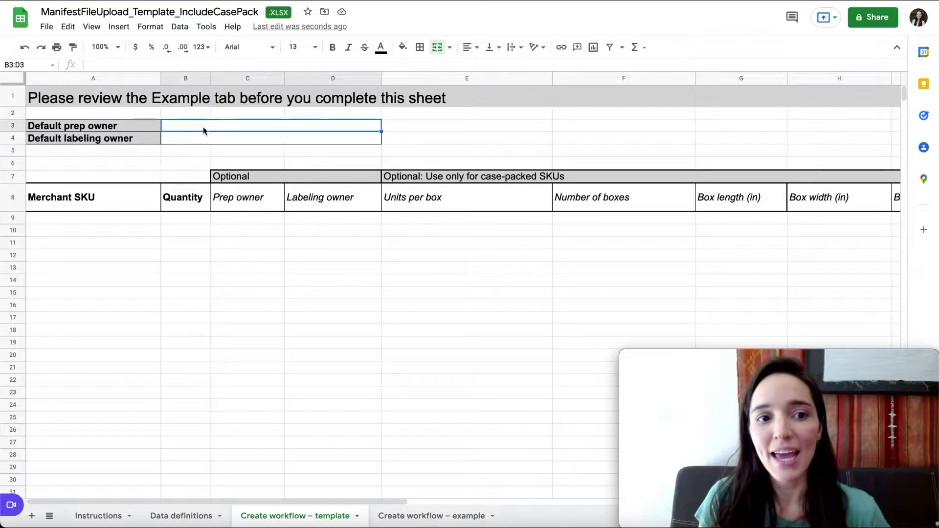
click(185, 518)
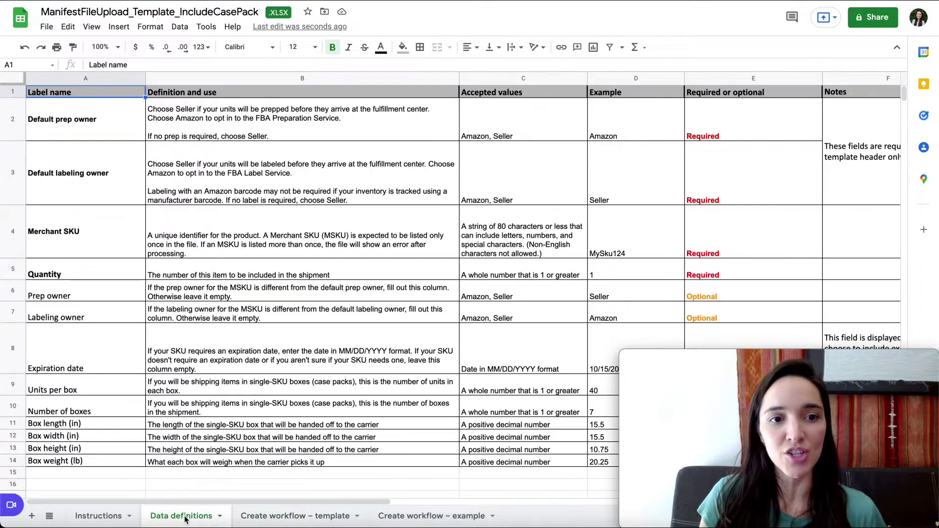
click(271, 127)
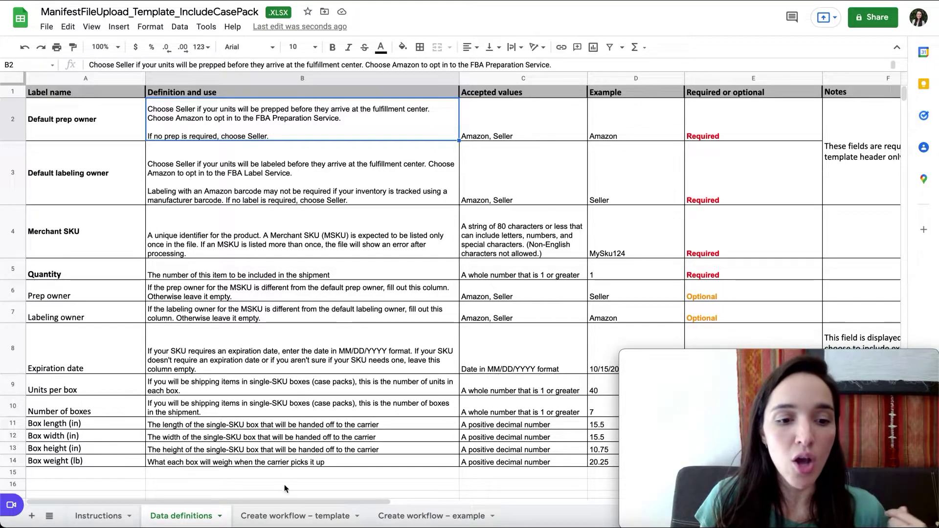
click(288, 516)
text(Seller)
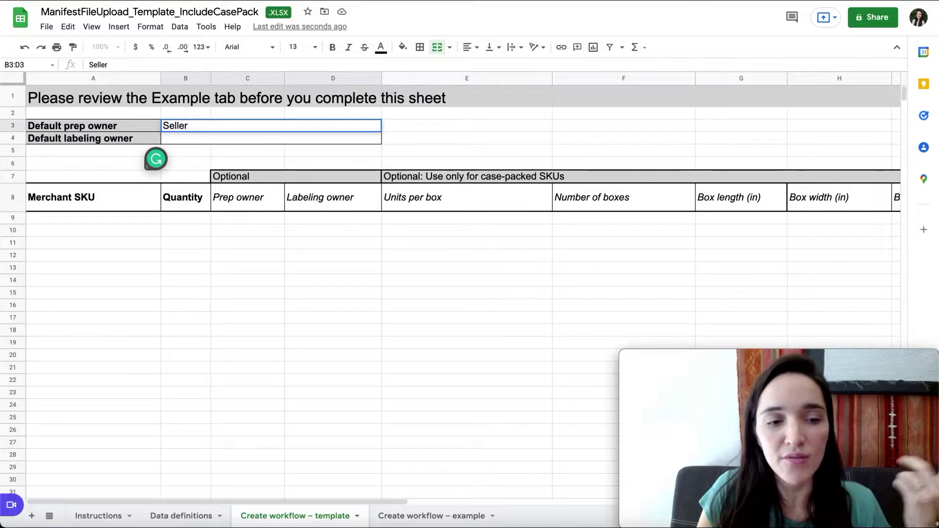
key(Return)
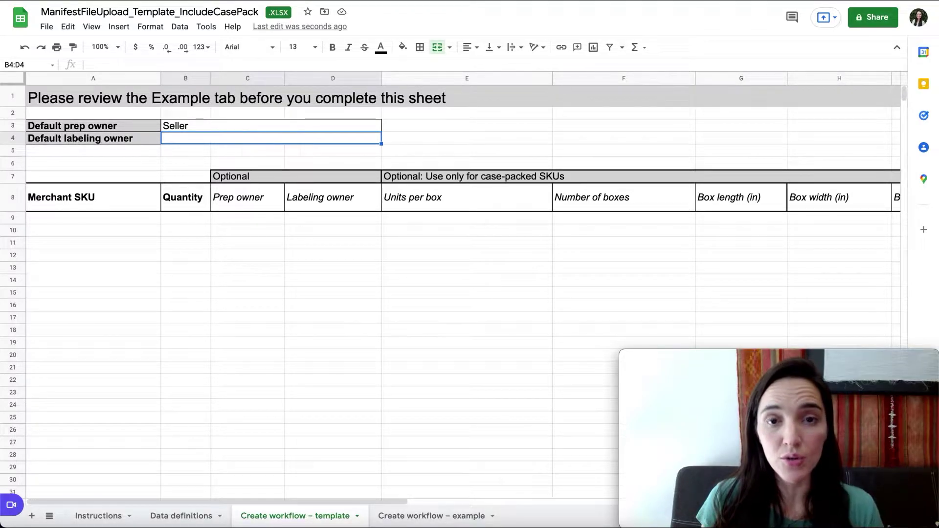
Set the template's Default labeling owner to Seller.
text(Se)
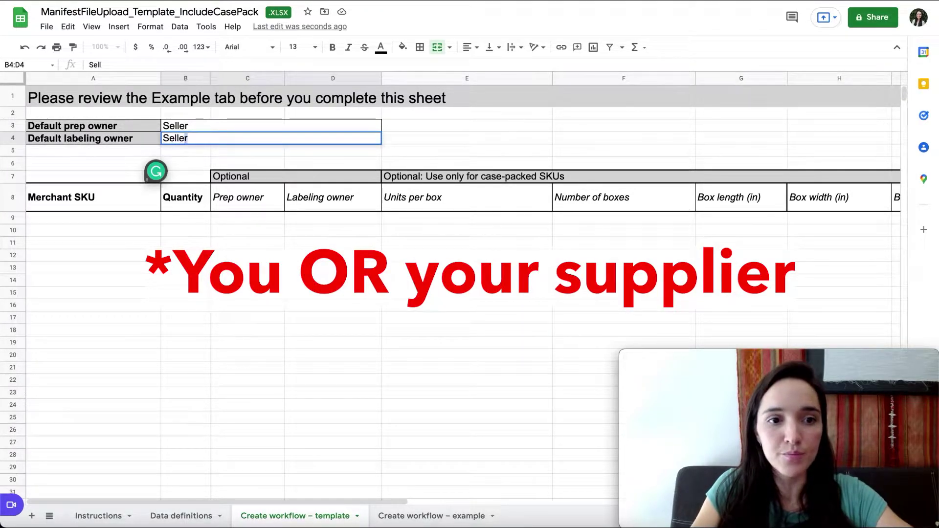
text(ll)
key(Return)
Enter Merchant SKU 098-LKH-1234 with a quantity of 200 in row 9 of the template.
click(94, 217)
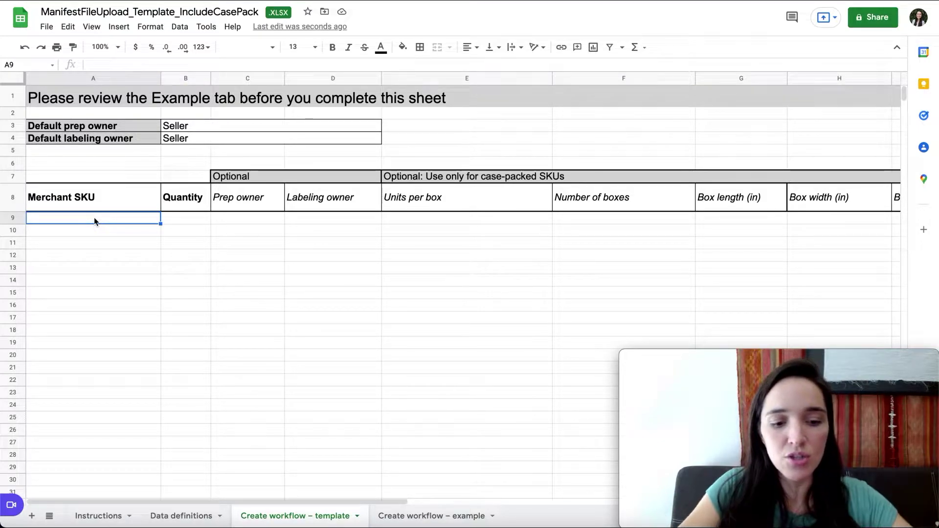
text(098-LKH-1234)
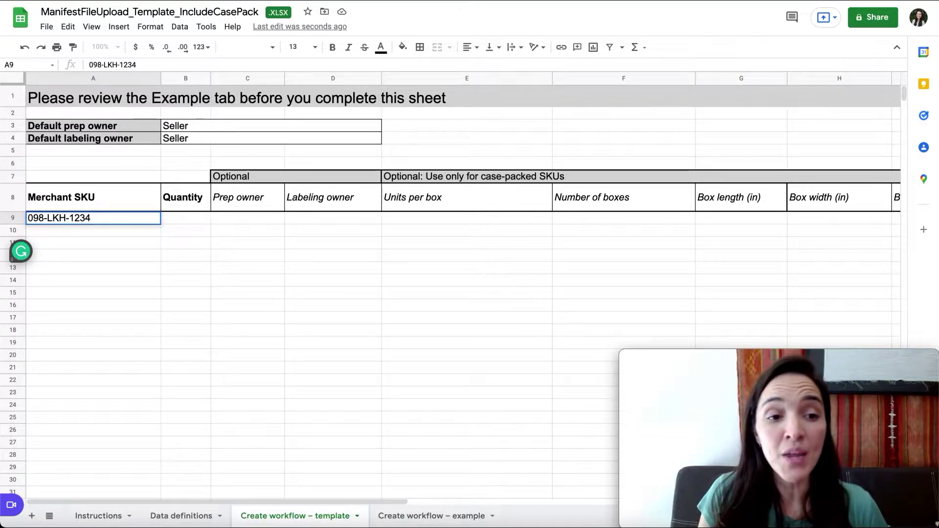
key(Tab)
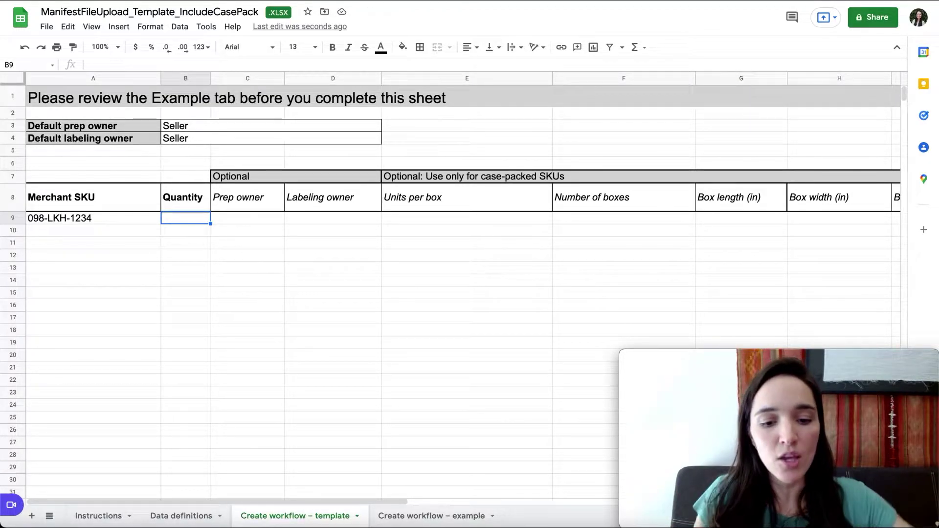
text(200)
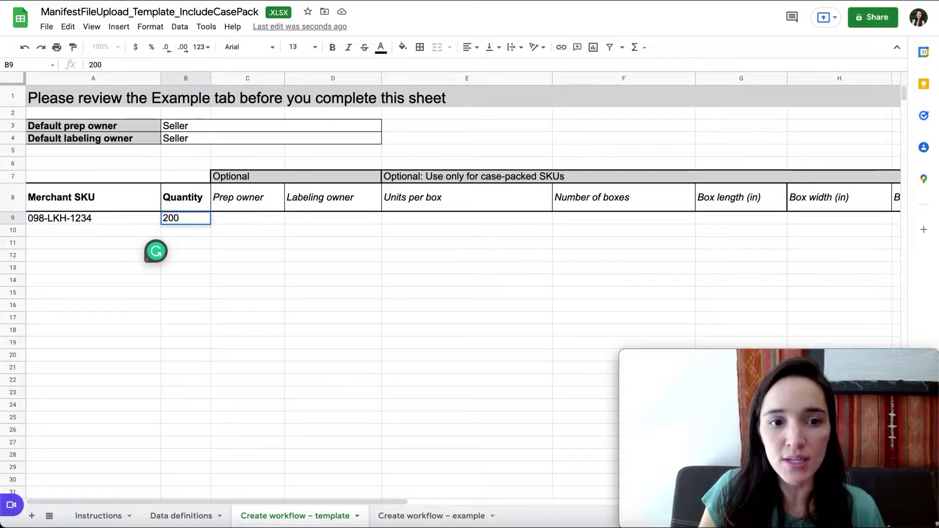
key(Tab)
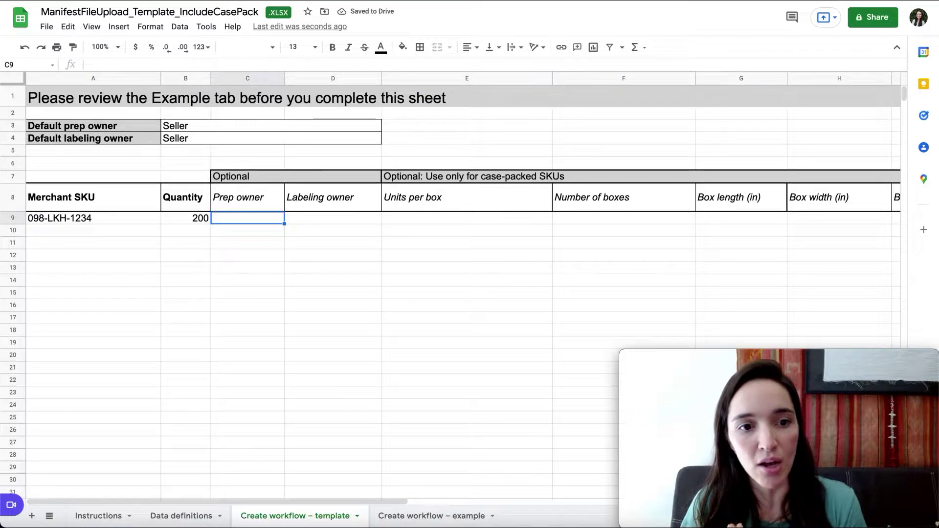
Try Amazon as the optional Prep owner for the SKU in row 9 and clear the entry again.
click(246, 180)
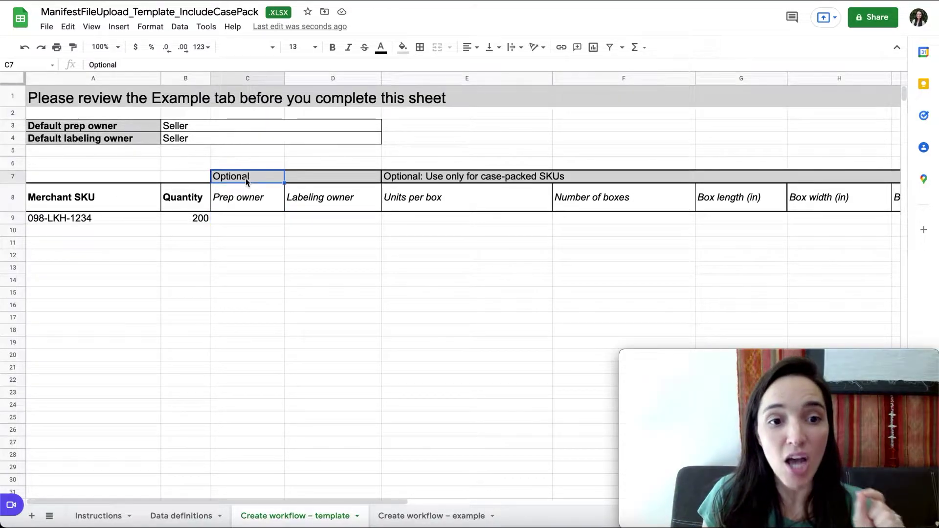
click(249, 198)
click(249, 216)
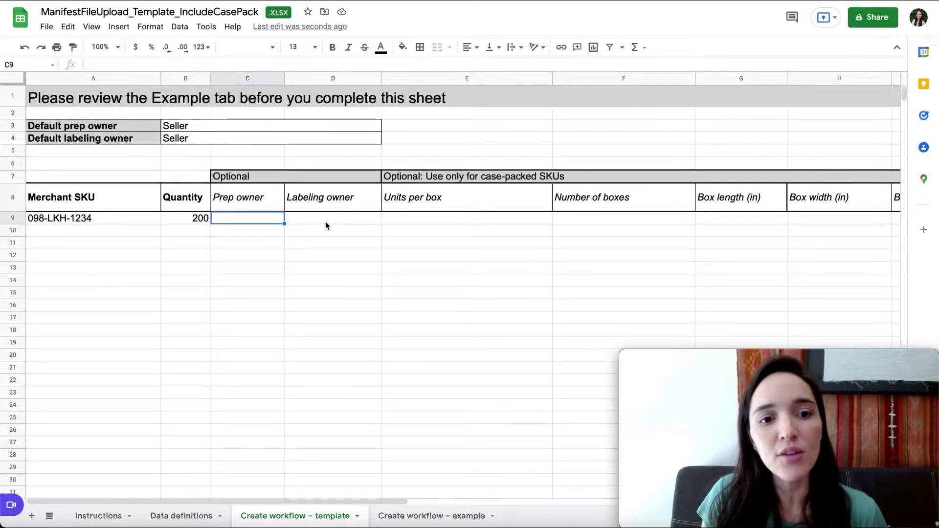
click(326, 224)
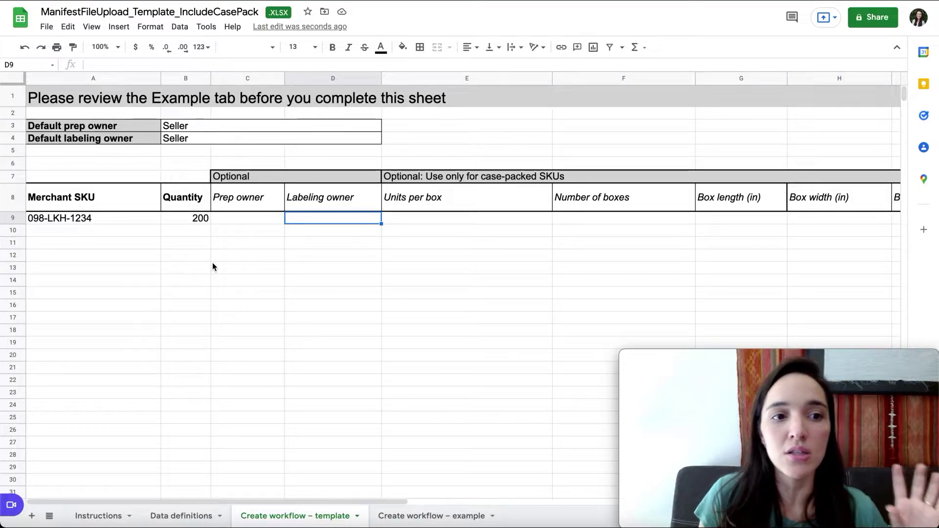
click(248, 221)
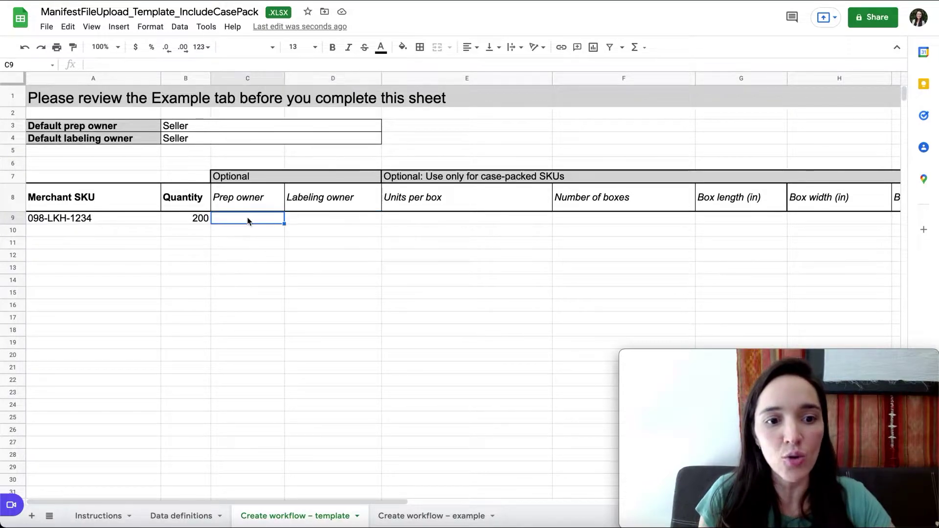
text(Amazon)
key(Return)
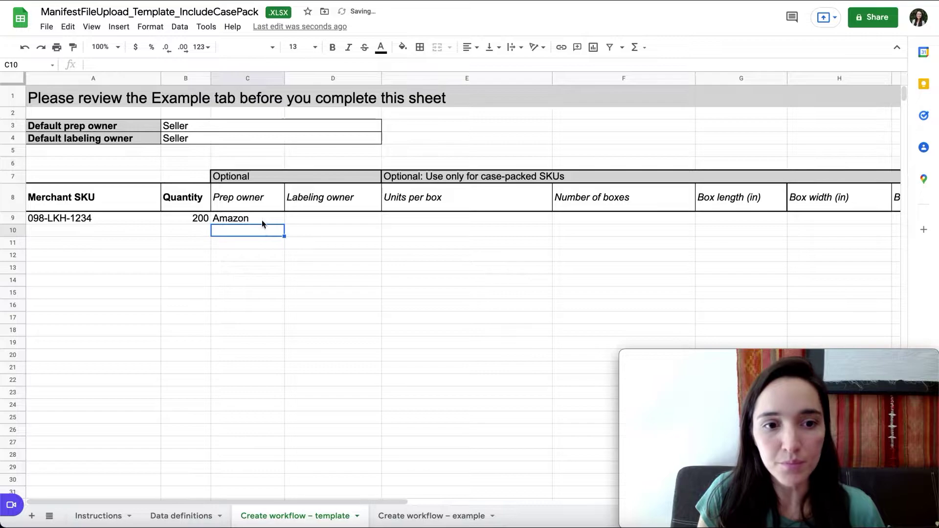
click(262, 218)
key(Delete)
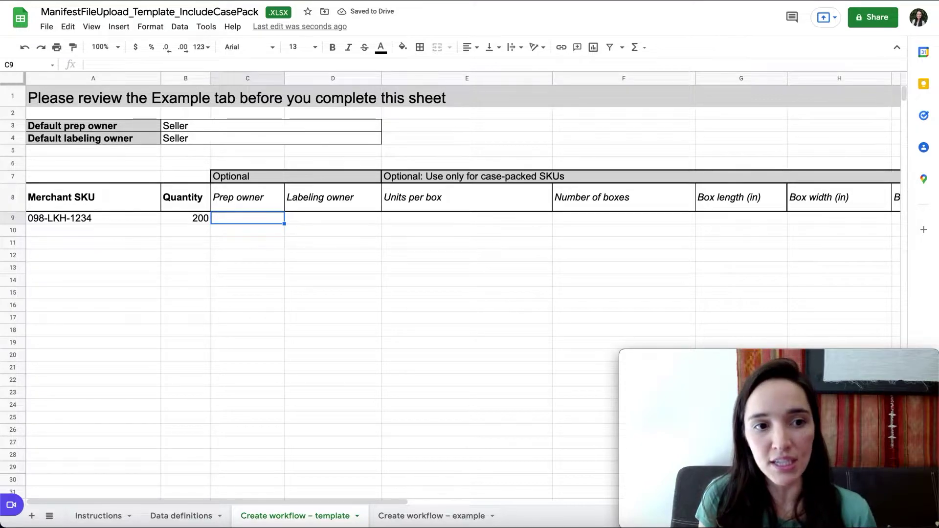
Set the units per box to 50 for the SKU in row 9.
click(436, 217)
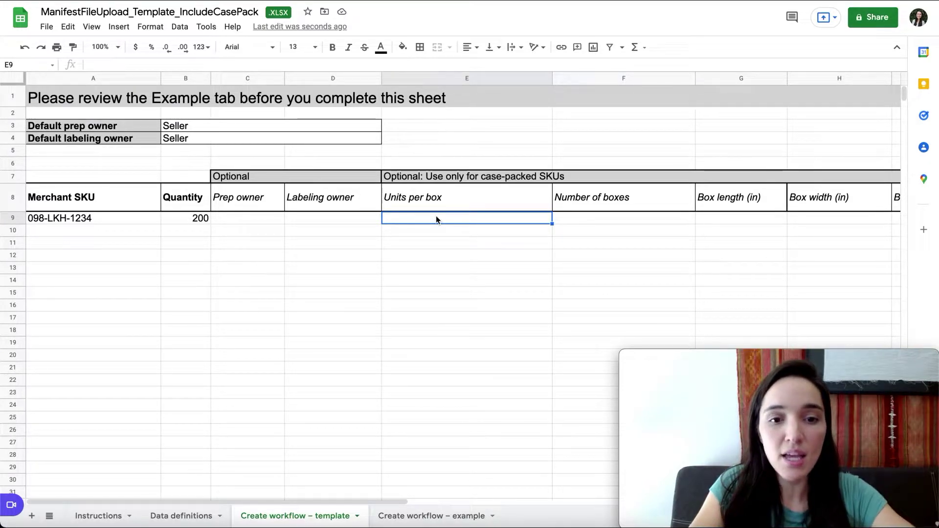
text(50)
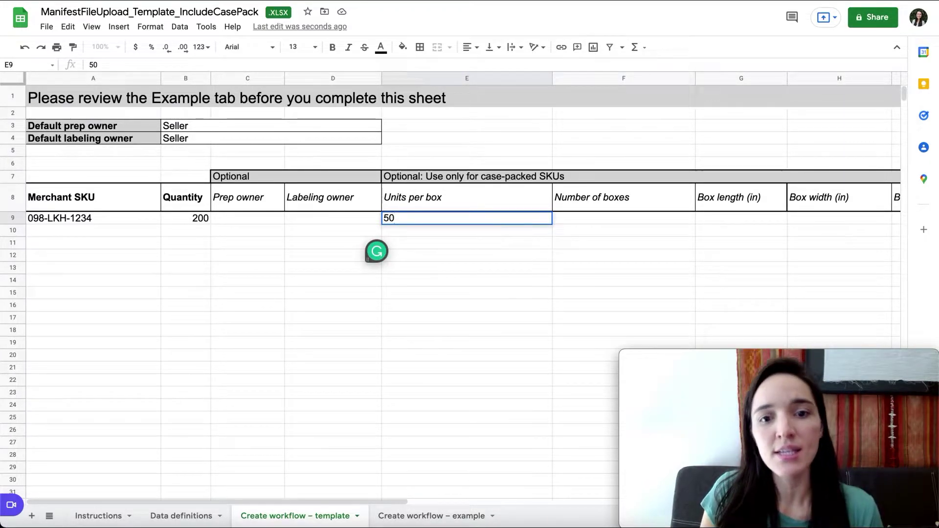
key(Tab)
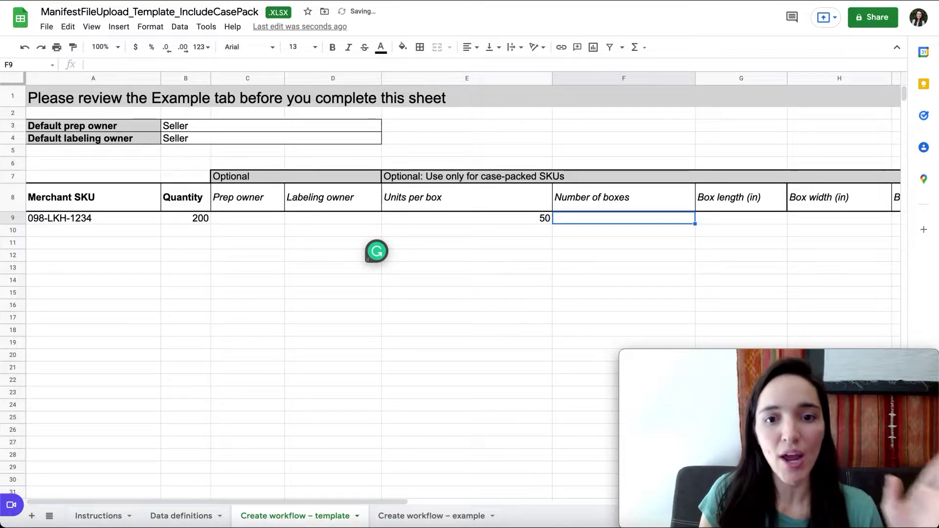
Set the number of boxes to 4 for the SKU in row 9.
text(4)
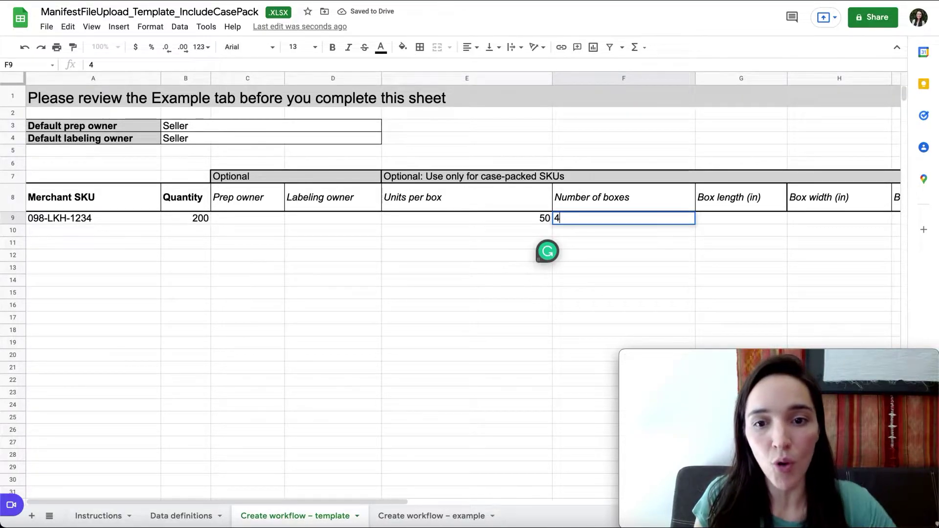
key(Return)
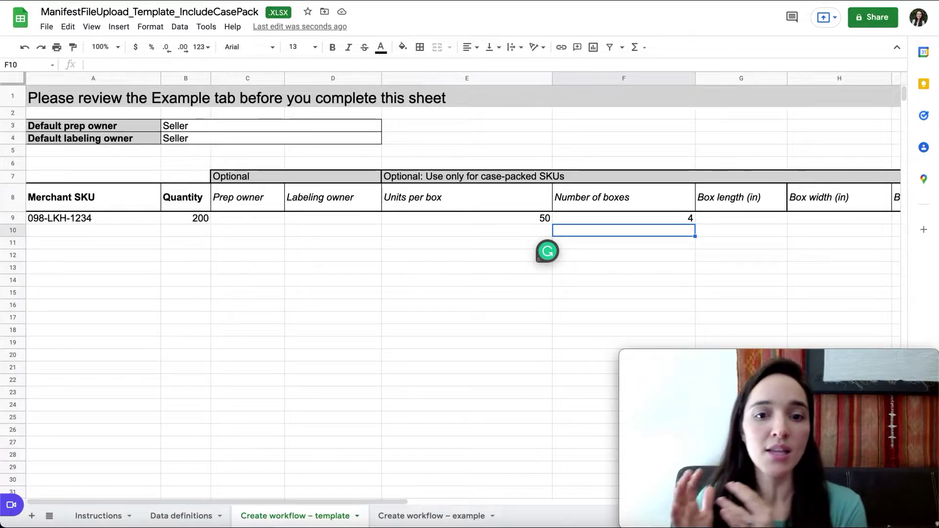
key(Up)
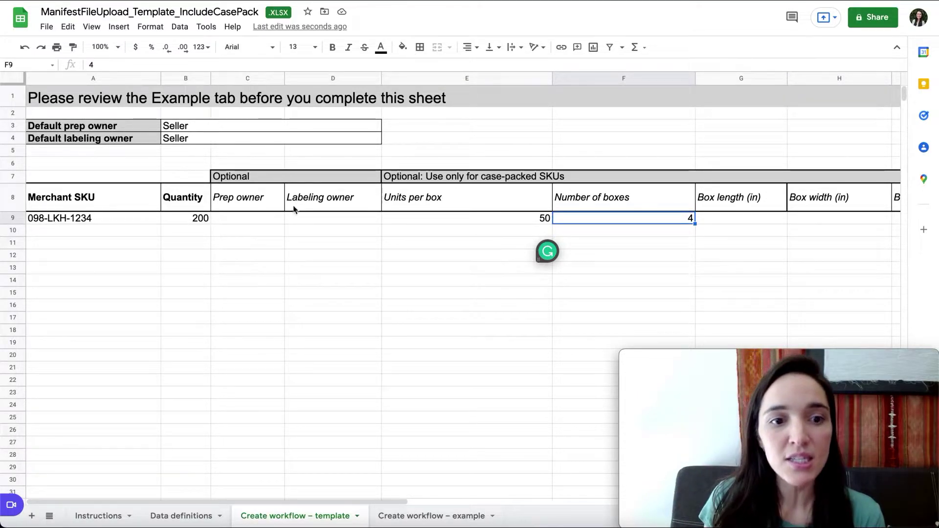
click(198, 221)
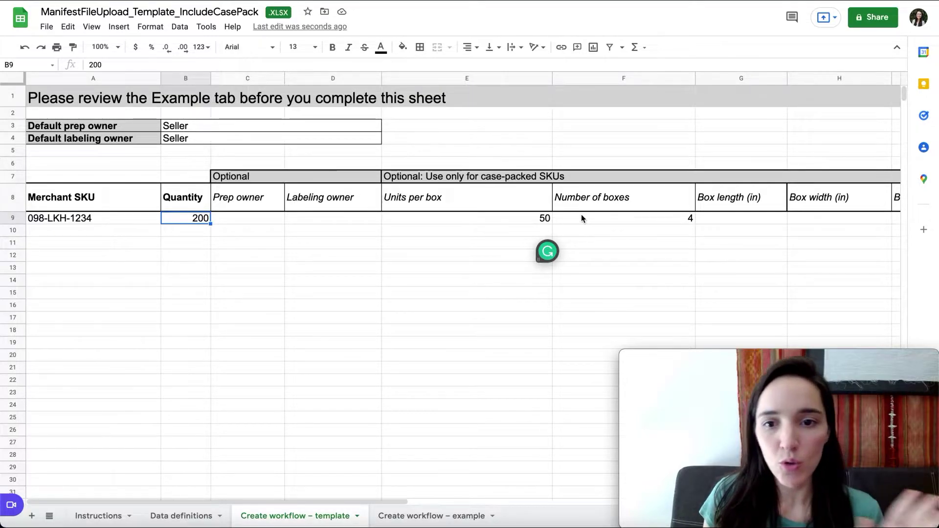
Enter the row 9 box dimensions as 20 in long, 15 in wide and 12 in high, with a weight of 10 lb.
scroll(581, 214, right, 5)
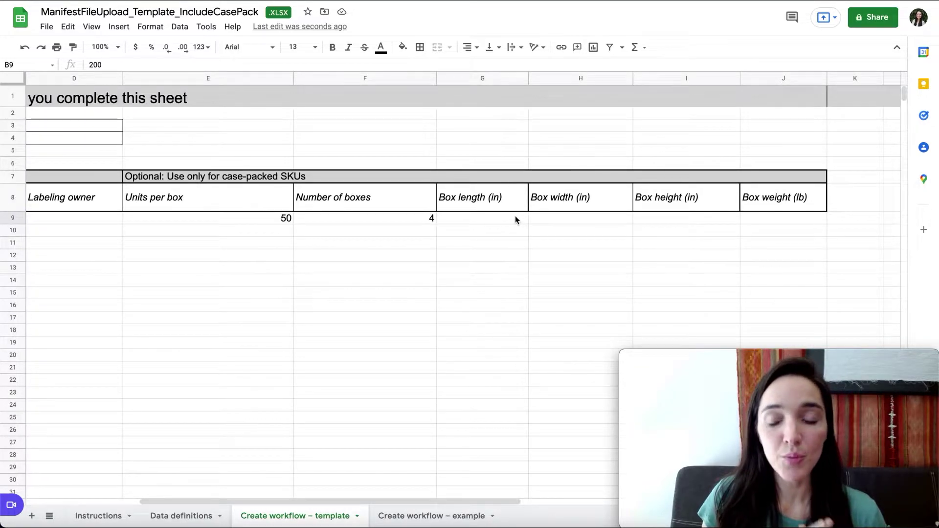
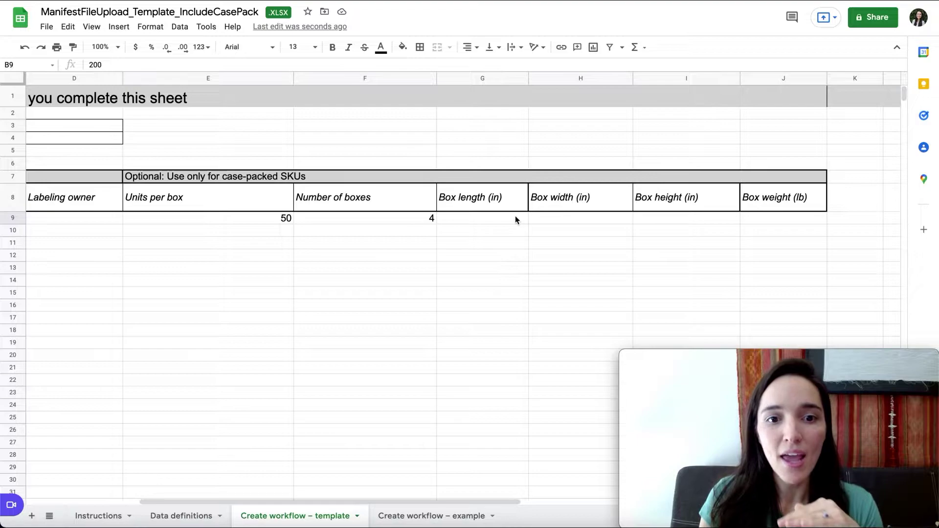
click(432, 221)
click(482, 220)
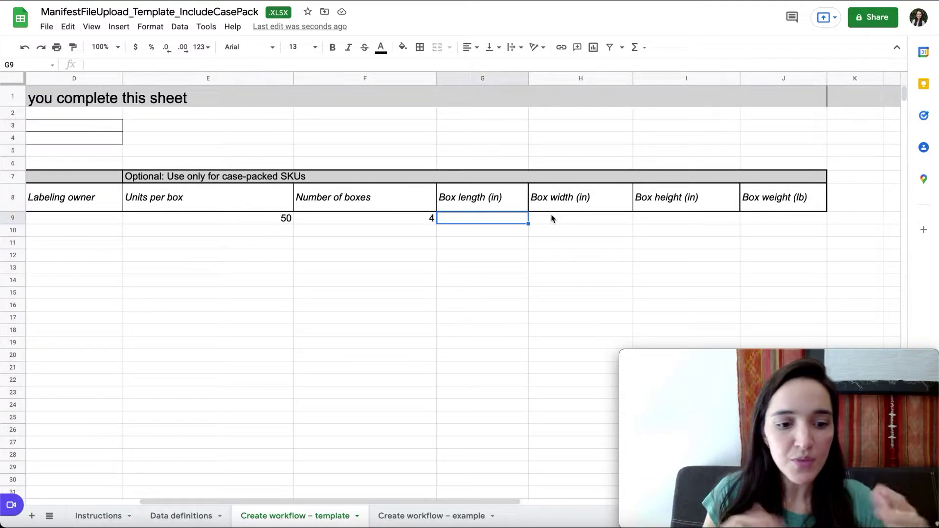
text(20)
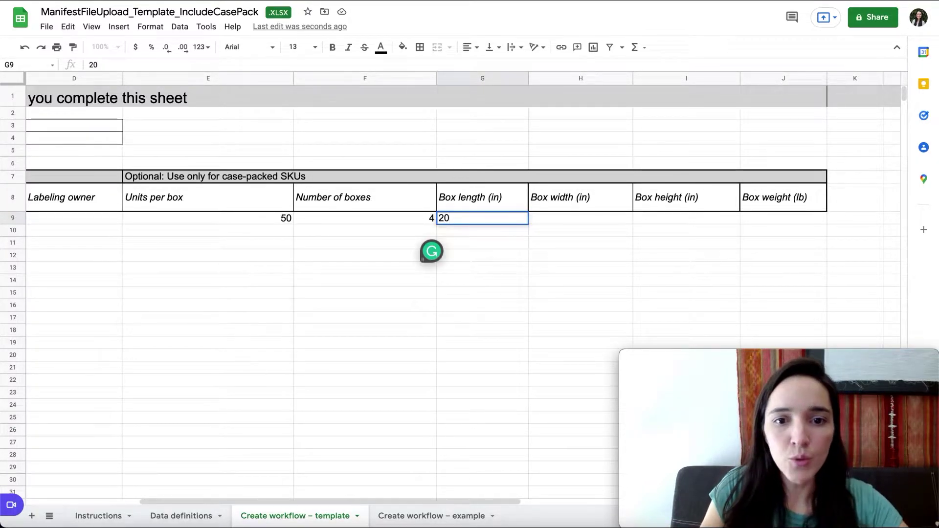
key(Tab)
text(15)
key(Tab)
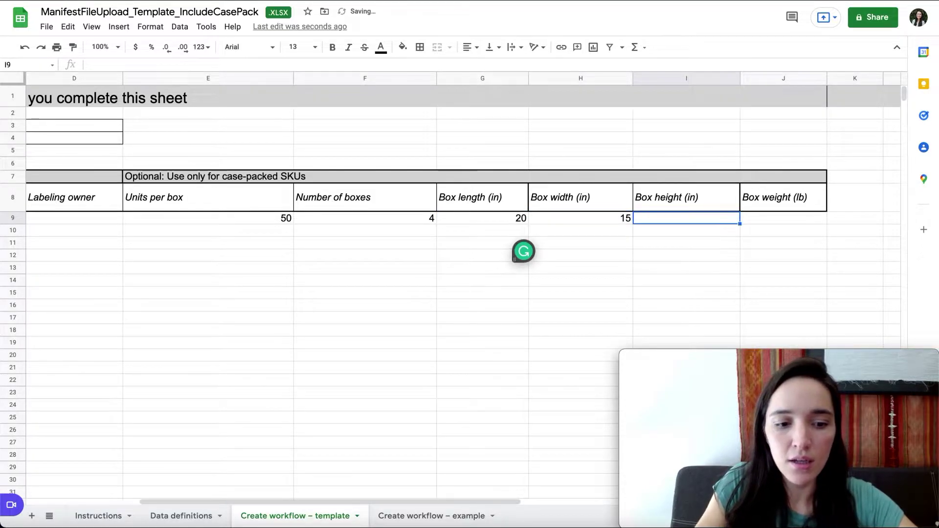
text(12)
key(Tab)
text(10)
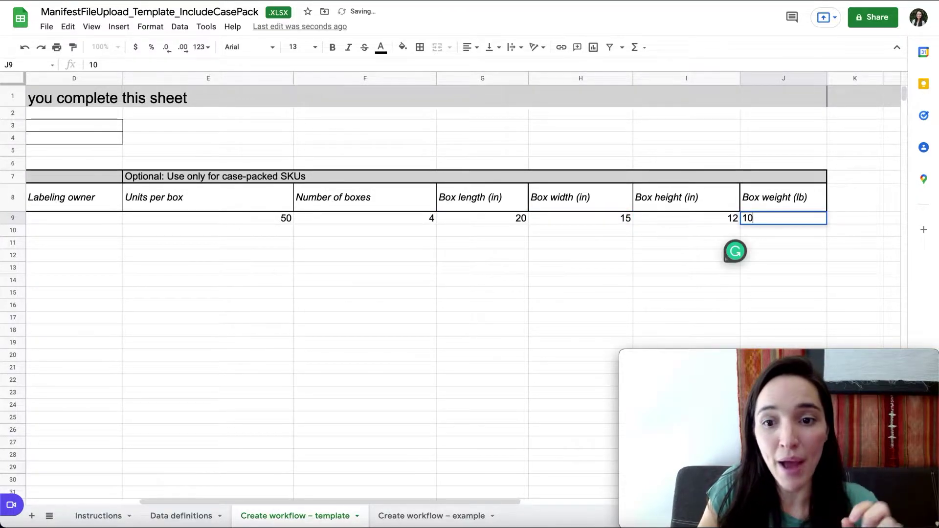
key(Return)
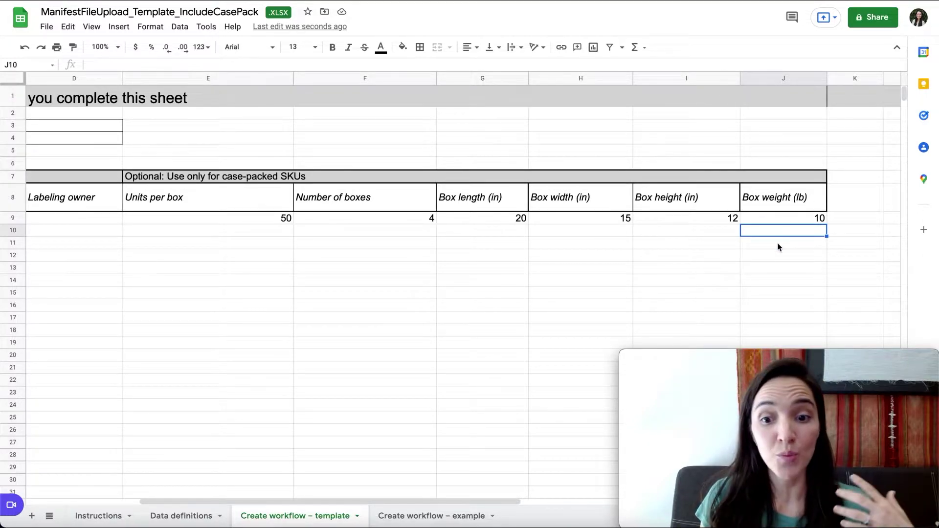
Fill in row 10 for SKU 098-LKH-1234 with quantity 140, 70 units per box, 2 boxes, length 20 in and width 15 in.
key(Return)
scroll(271, 316, left, 5)
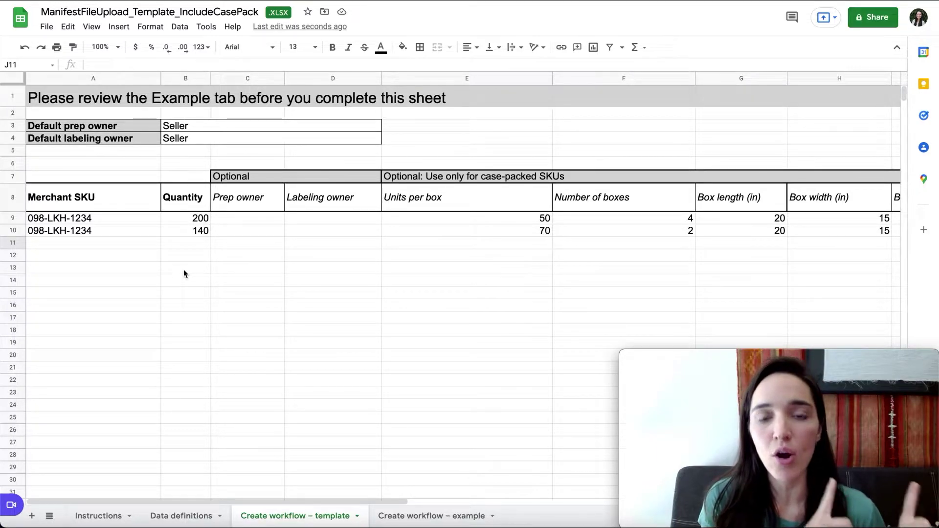
Enter Merchant SKU 321-LKH-1234 with a quantity of 100 in row 11, leaving the case pack fields empty.
click(94, 237)
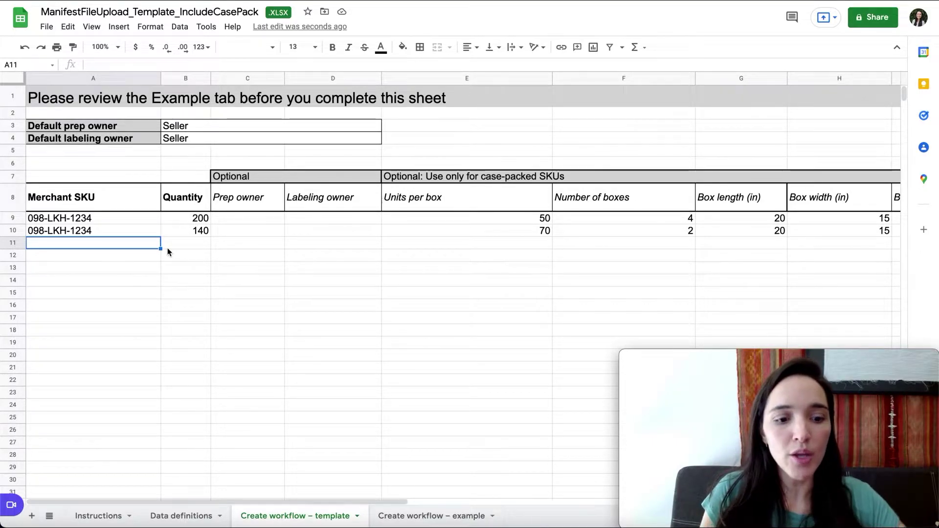
click(132, 227)
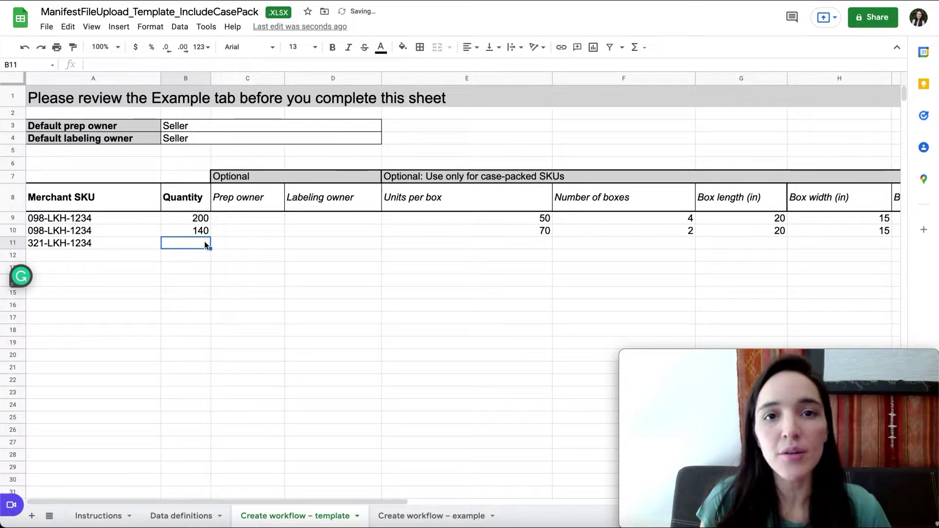
text(100)
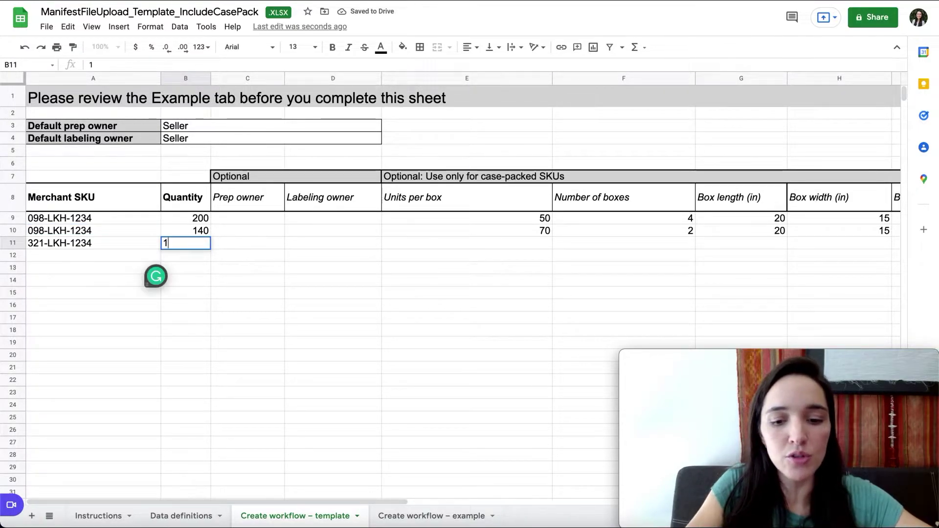
key(Return)
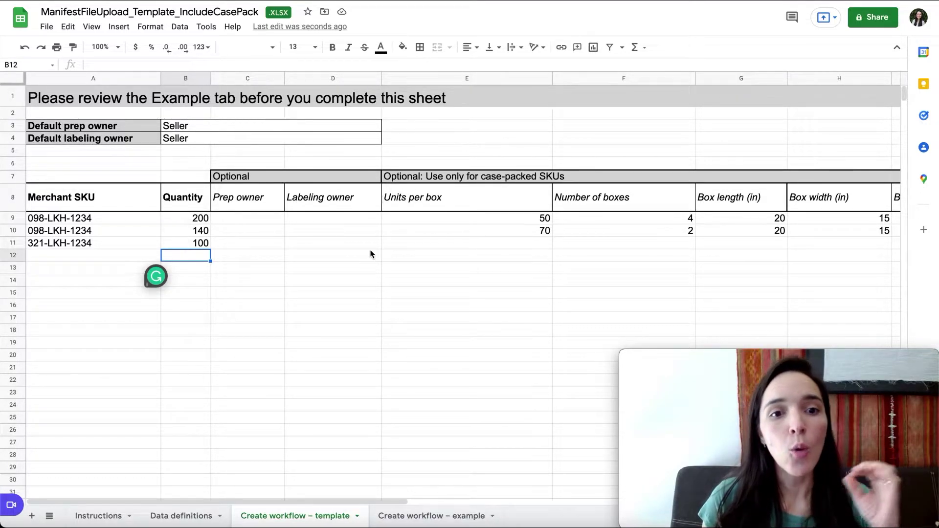
click(370, 252)
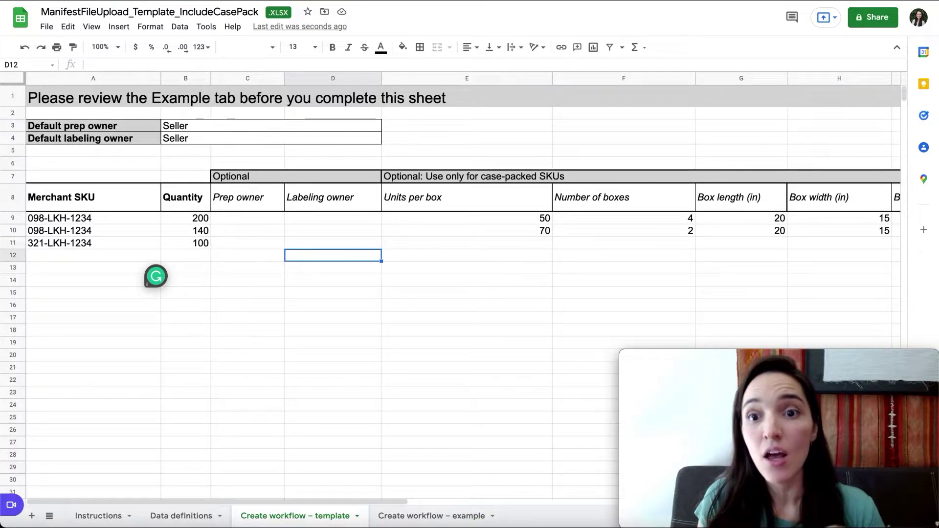
Switch to the Company Product Shipping Details spreadsheet and examine its SKU list, units per box, number of boxes, box dimensions and weights.
key(ctrl+Tab)
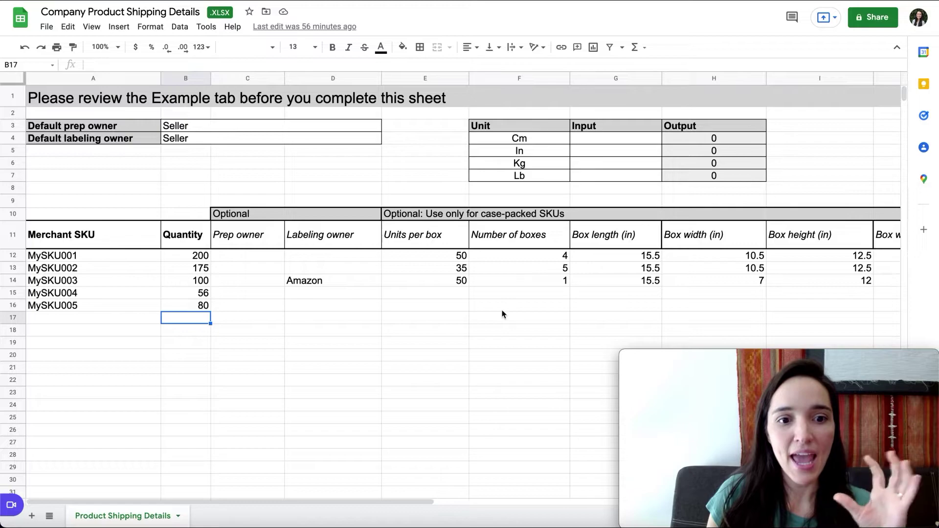
drag(149, 256, 145, 311)
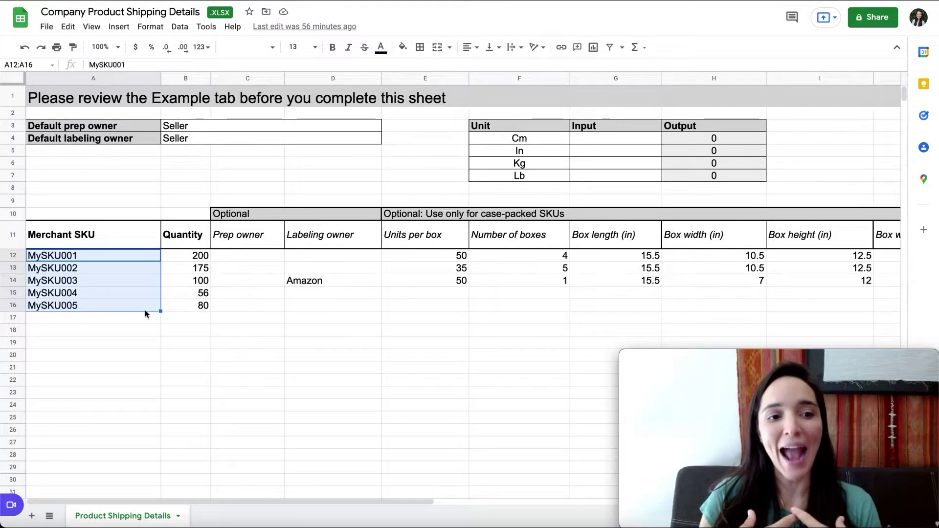
click(110, 251)
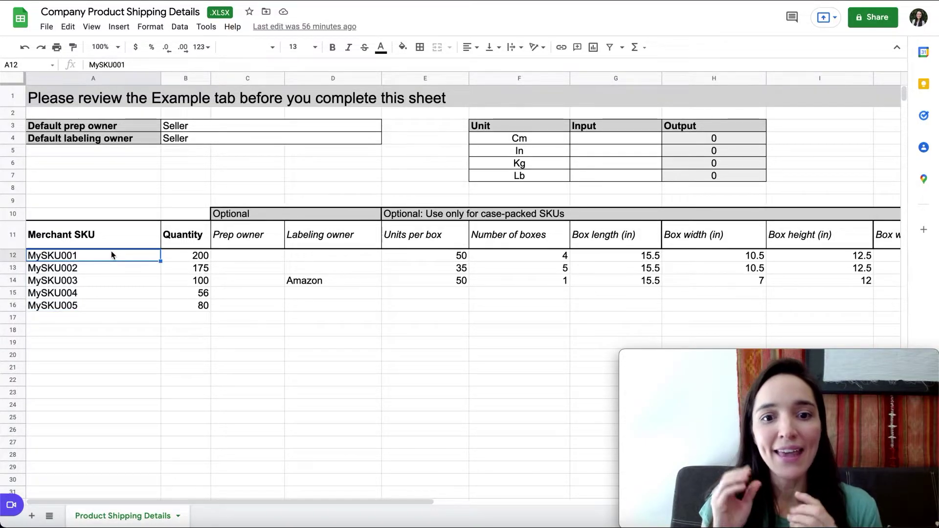
drag(436, 266, 646, 261)
click(646, 261)
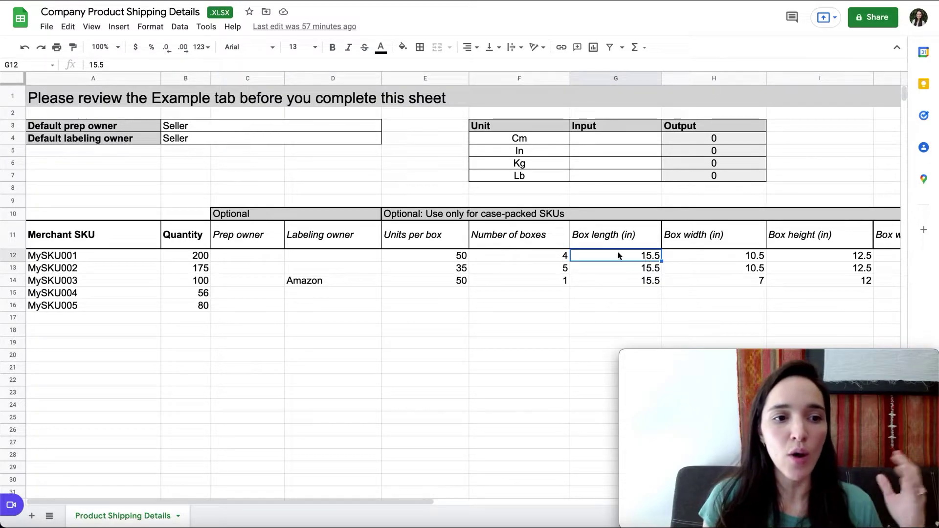
click(131, 260)
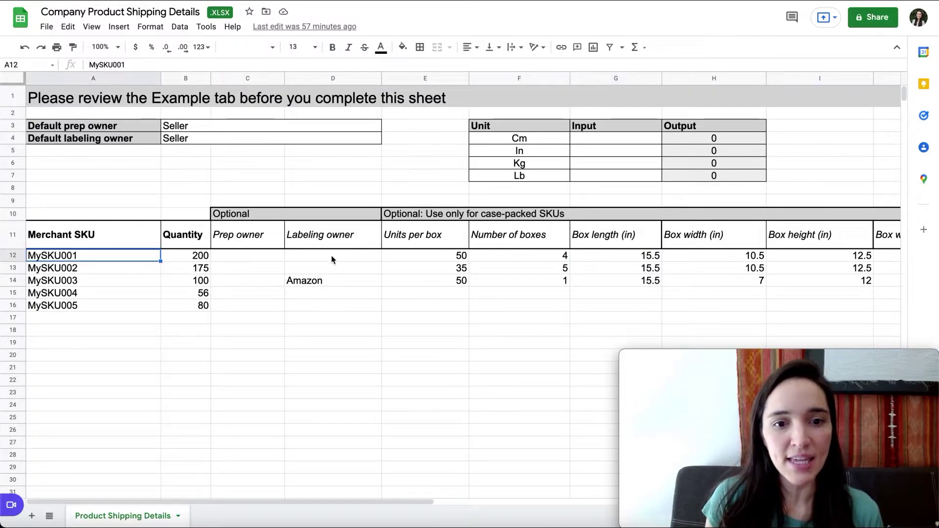
click(436, 256)
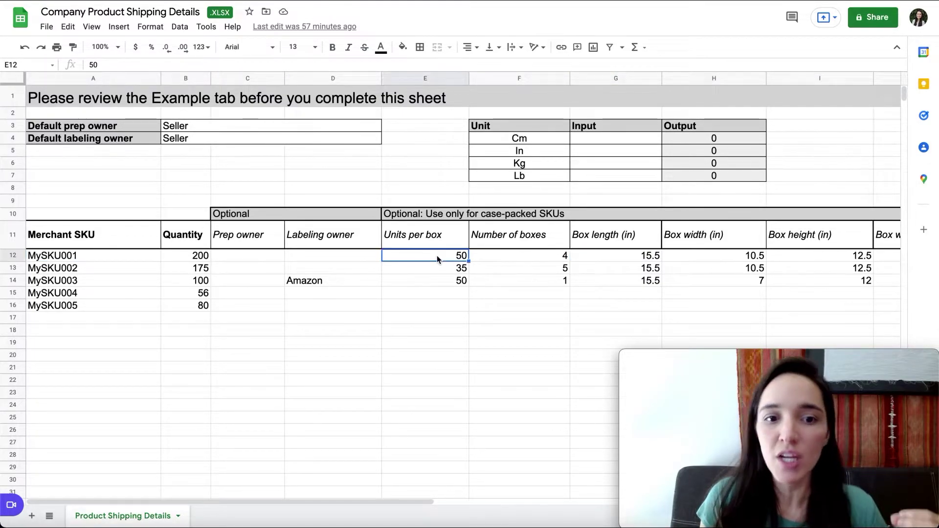
click(500, 257)
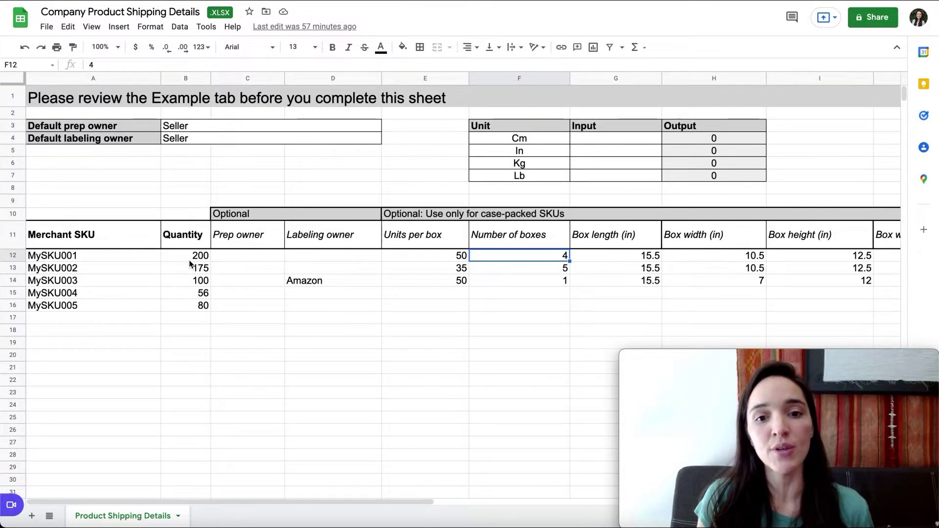
click(624, 260)
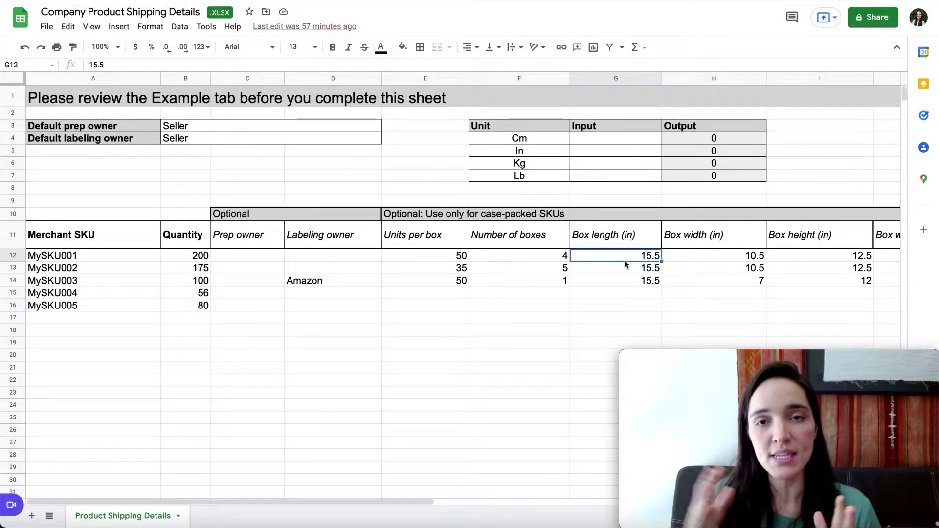
scroll(624, 260, right, 3)
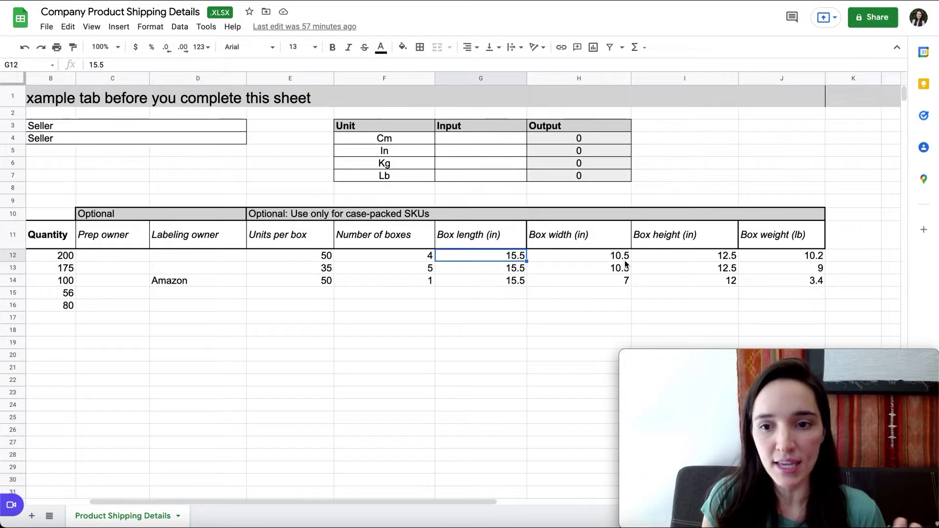
scroll(747, 262, left, 3)
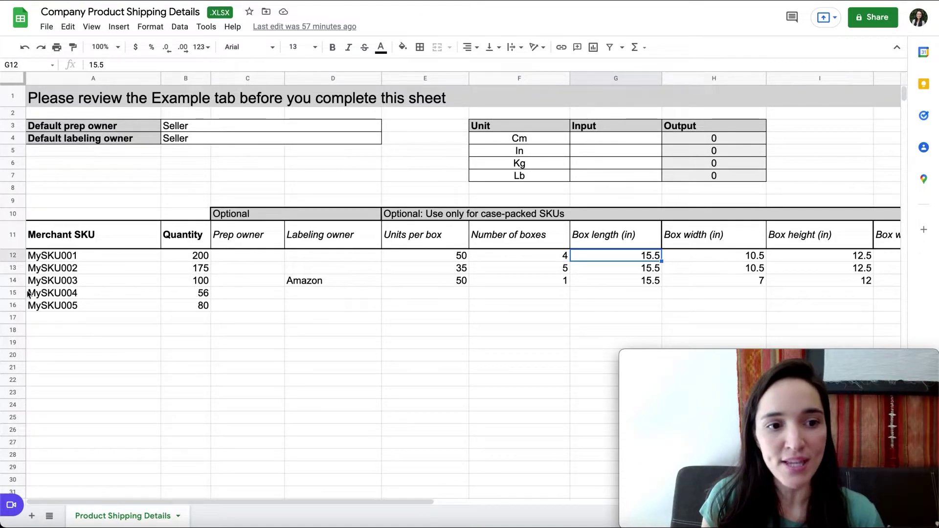
Copy the whole MySKU001 row from the shipping details spreadsheet into row 12 of the Create workflow template.
click(11, 254)
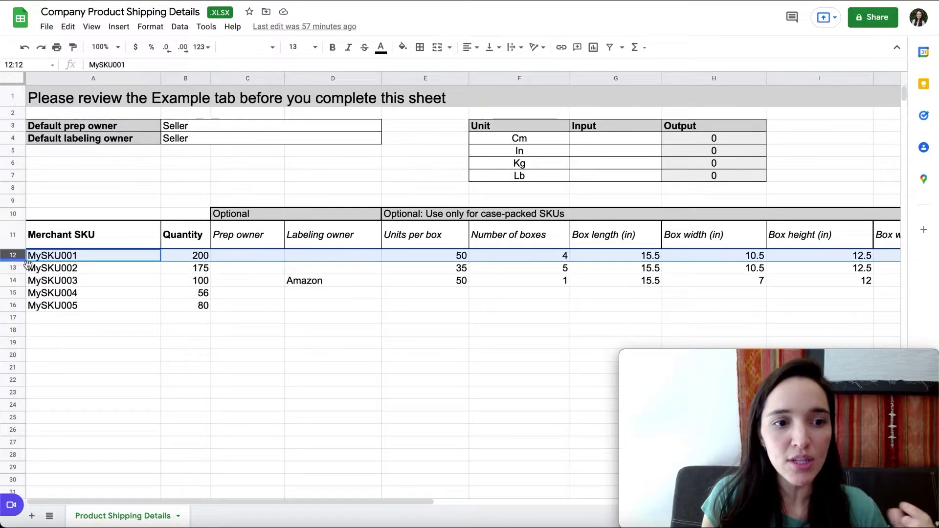
key(ctrl+c)
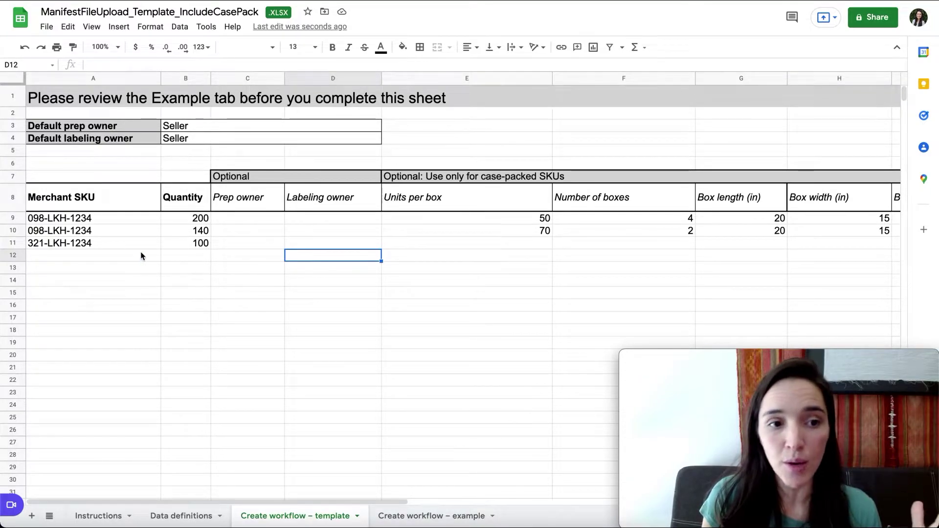
click(14, 254)
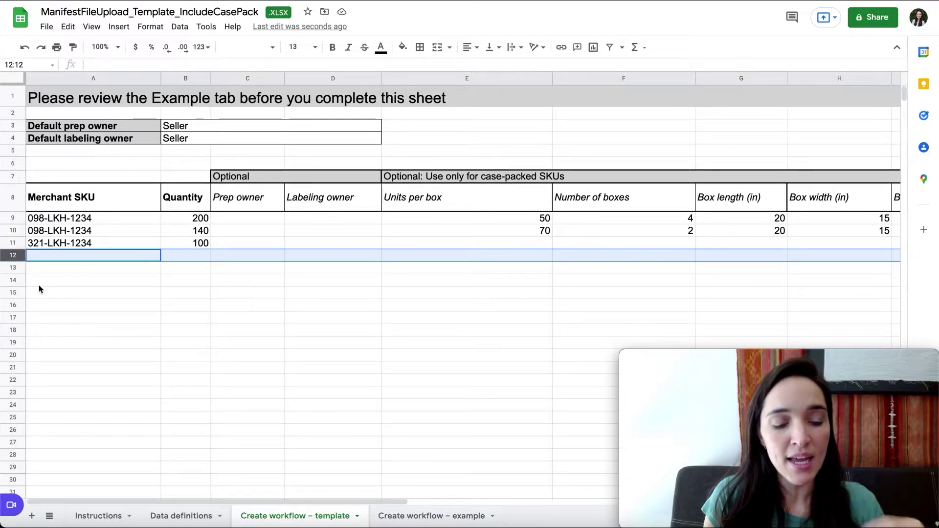
key(ctrl+v)
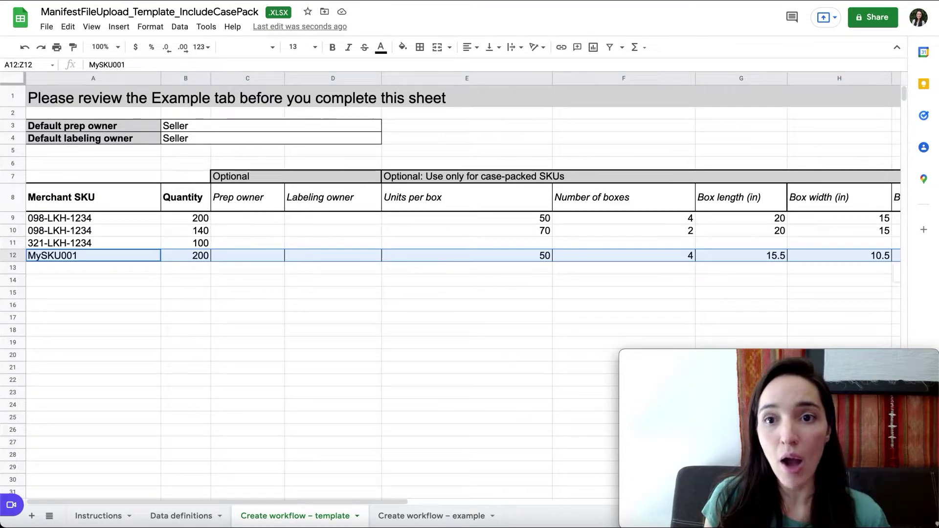
Switch to the Company Product Shipping Details spreadsheet and enter 45 as the Cm input of the unit converter to get inches.
key(ctrl+Tab)
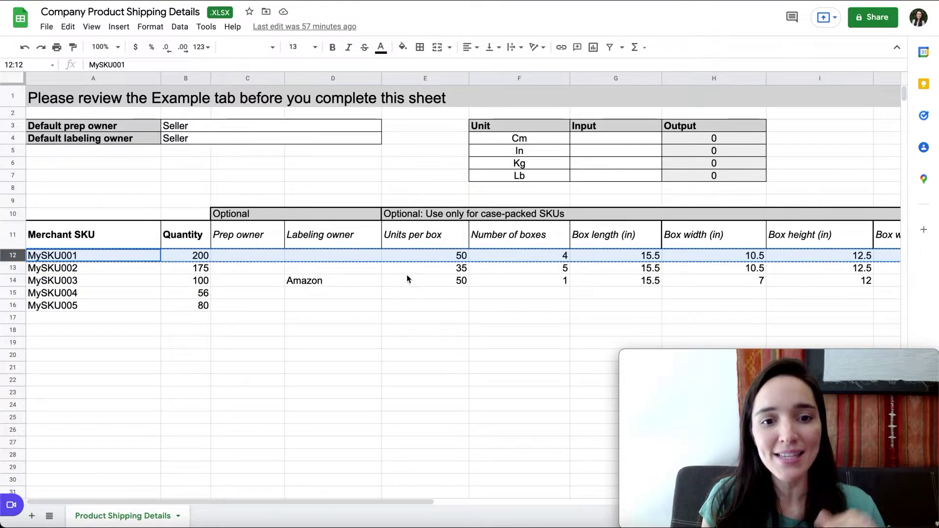
click(402, 306)
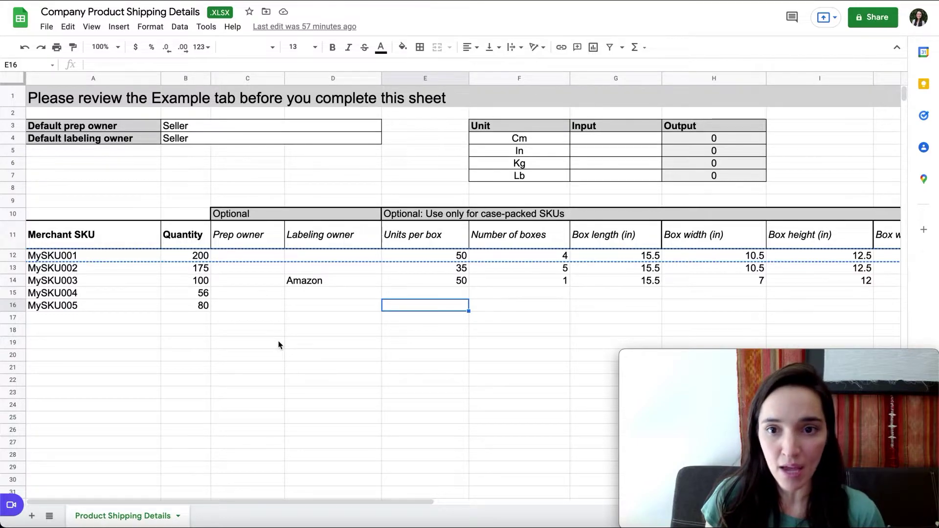
click(592, 139)
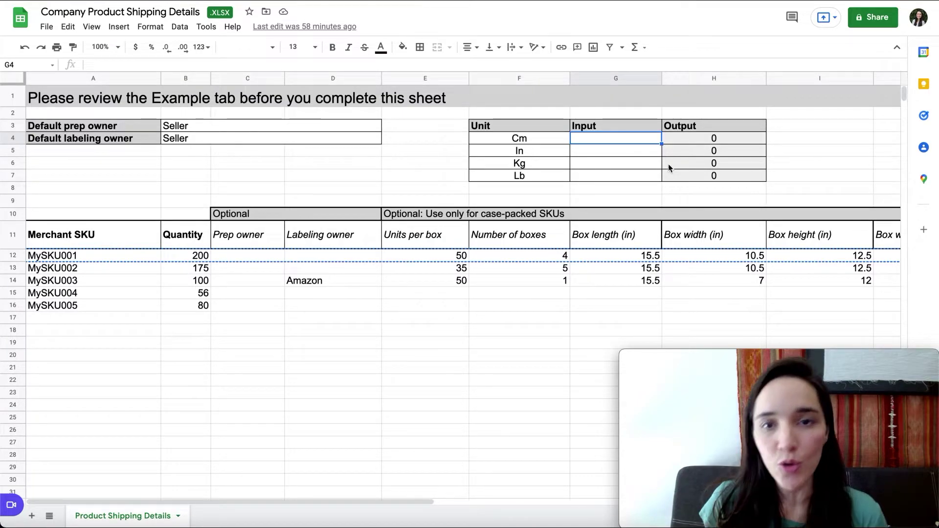
text(45)
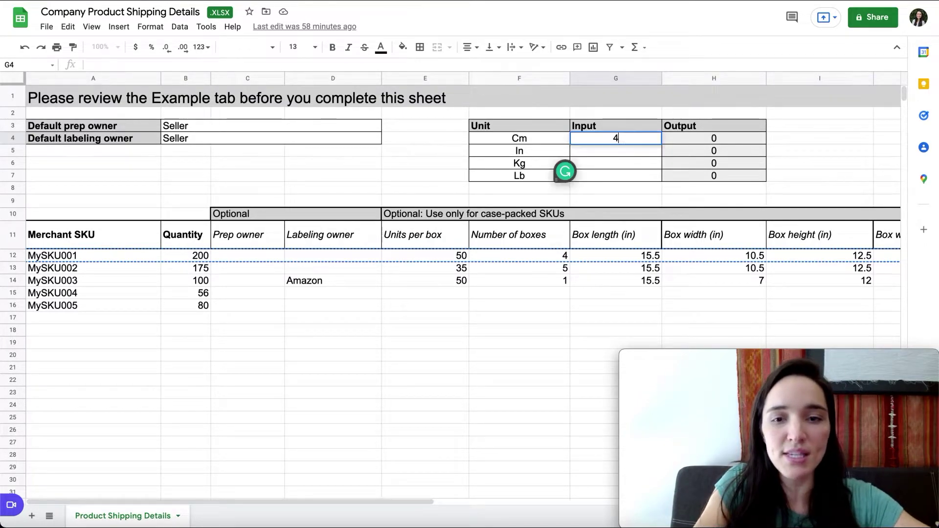
key(Return)
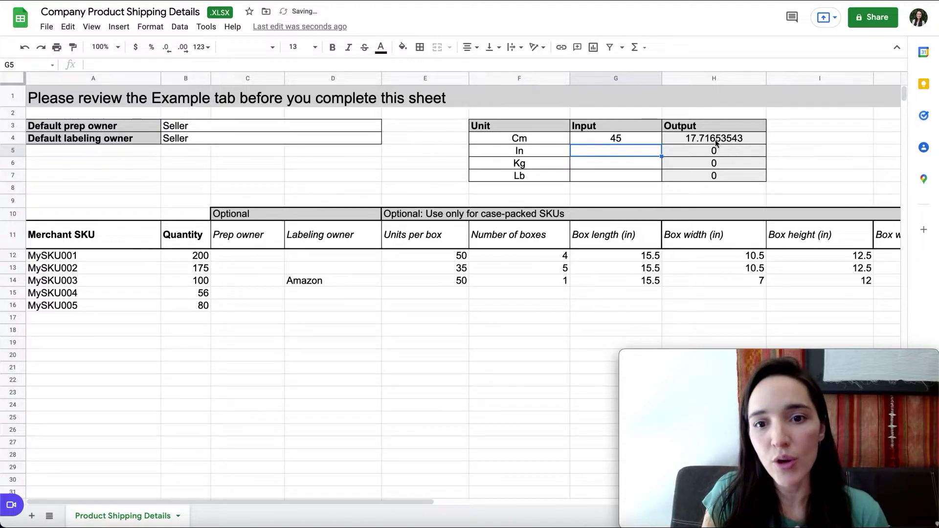
click(726, 139)
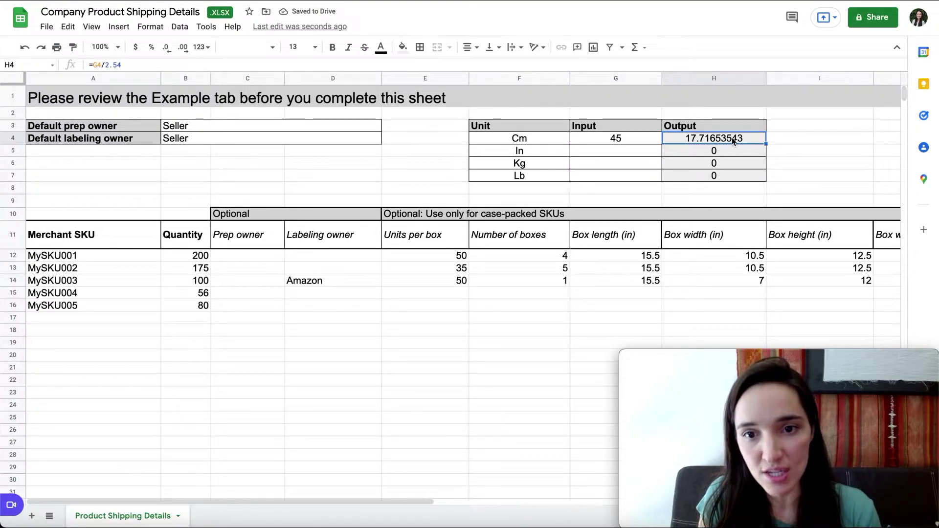
click(600, 154)
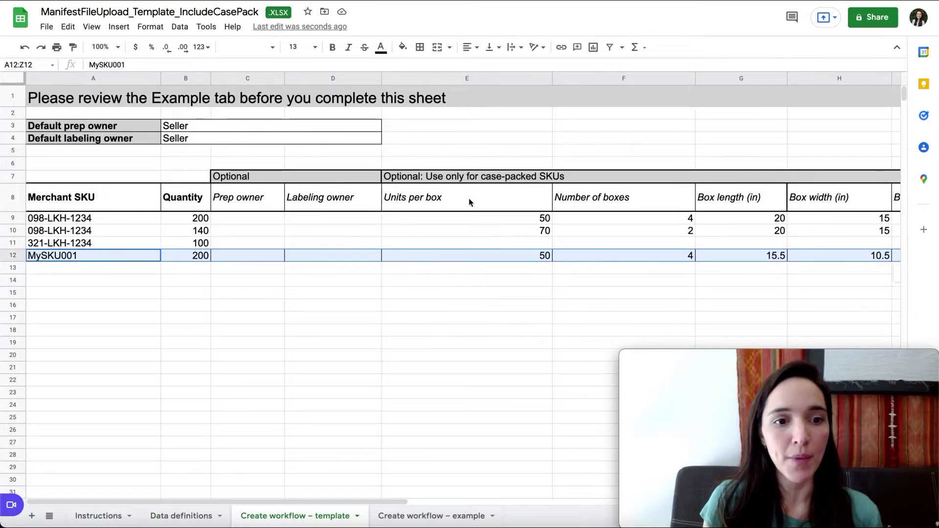
Return to the ManifestFileUpload_Template_IncludeCasePack spreadsheet and download it as a Microsoft Excel (.xlsx) file.
click(416, 281)
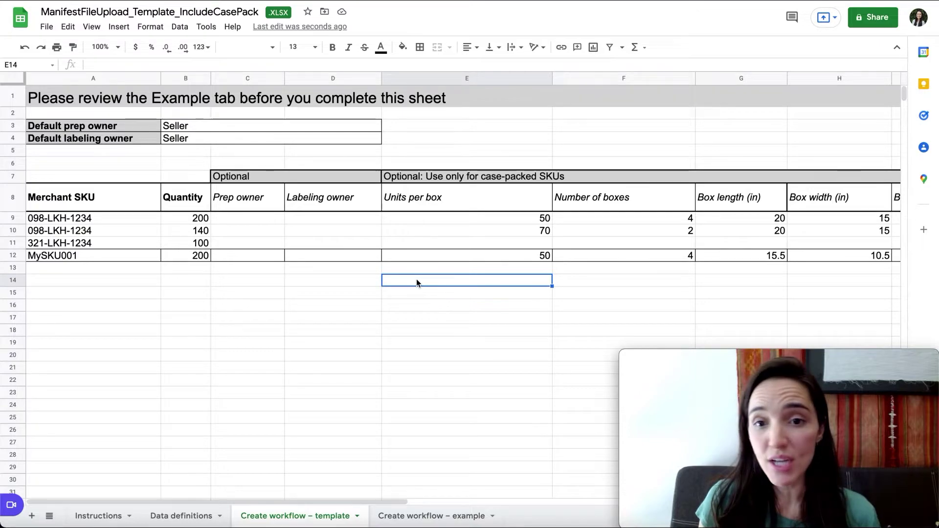
click(47, 29)
mouse_move(103, 184)
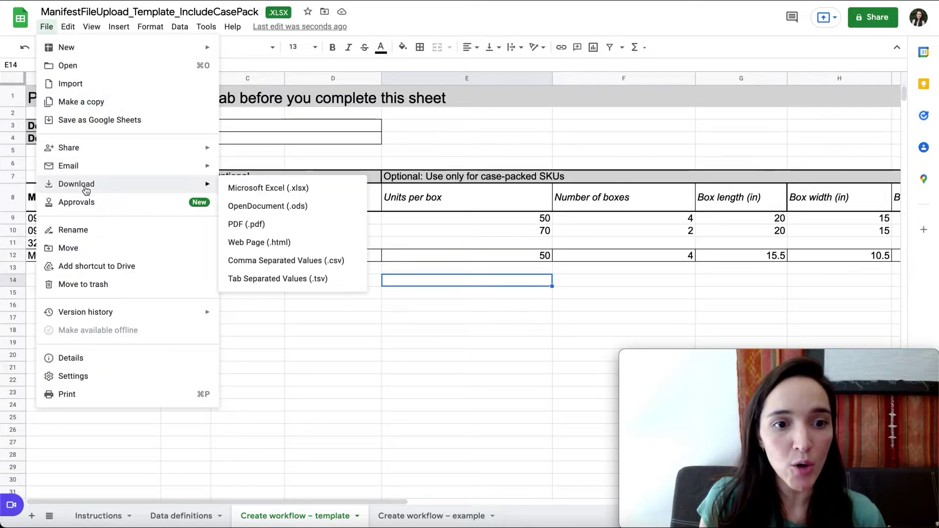
click(317, 193)
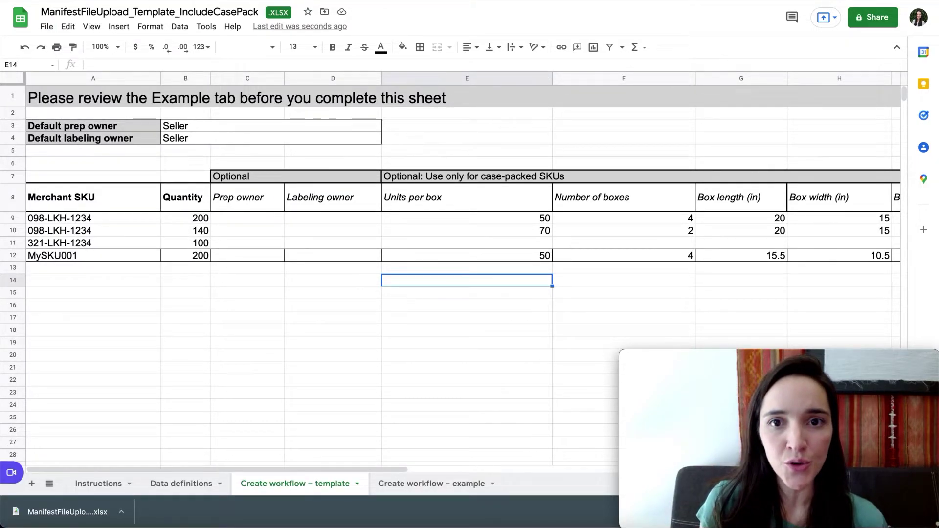
Switch to Send to Amazon and upload the completed ManifestFileUpload template (2).xlsx from the Downloads folder.
key(ctrl+shift+Tab)
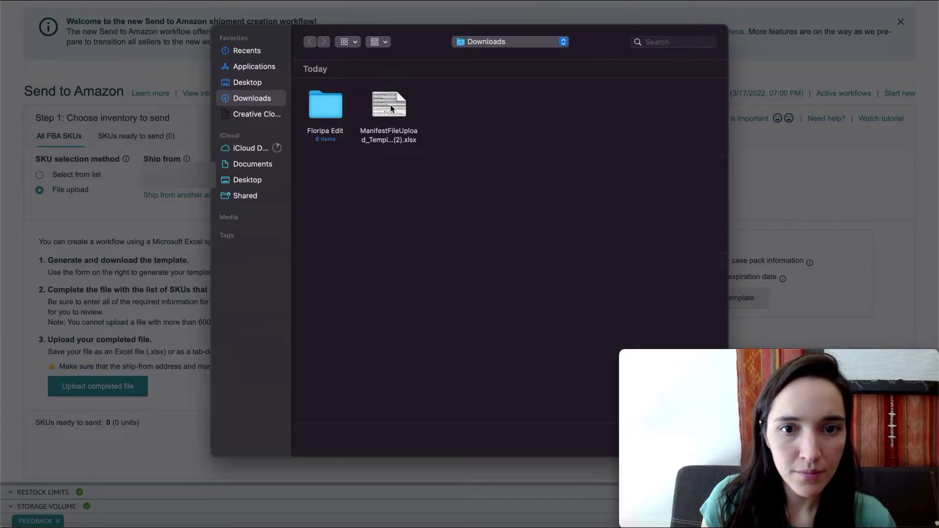
double_click(390, 104)
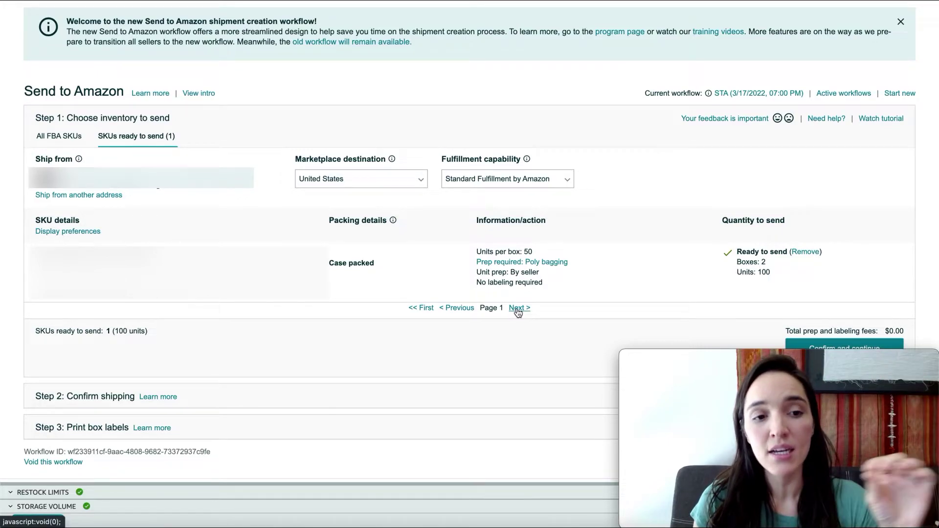
scroll(518, 312, down, 2)
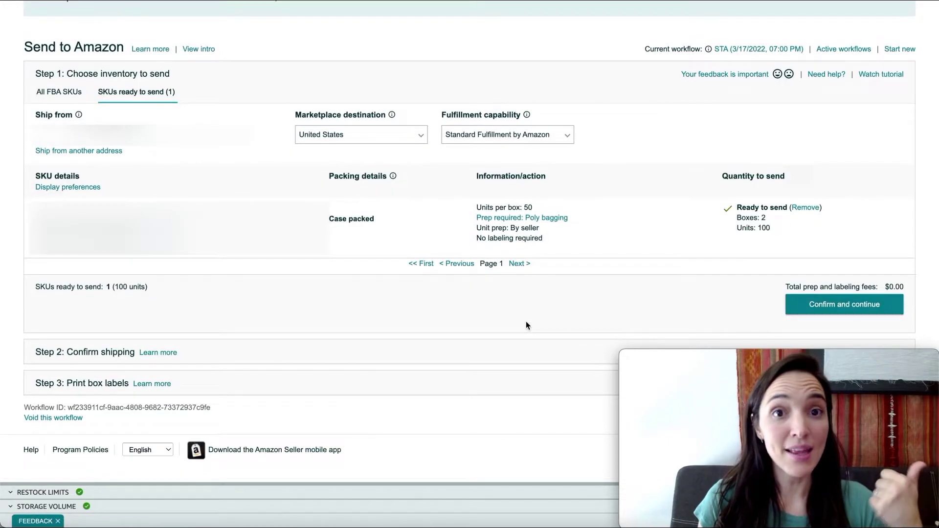
Confirm the inventory to send and set the ship date to March 18, 2022.
click(861, 305)
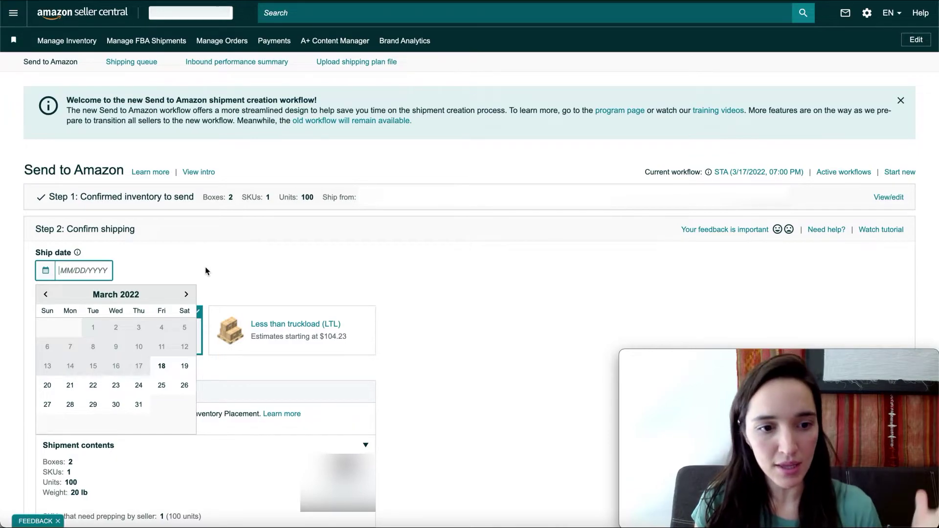
click(162, 367)
scroll(771, 245, down, 6)
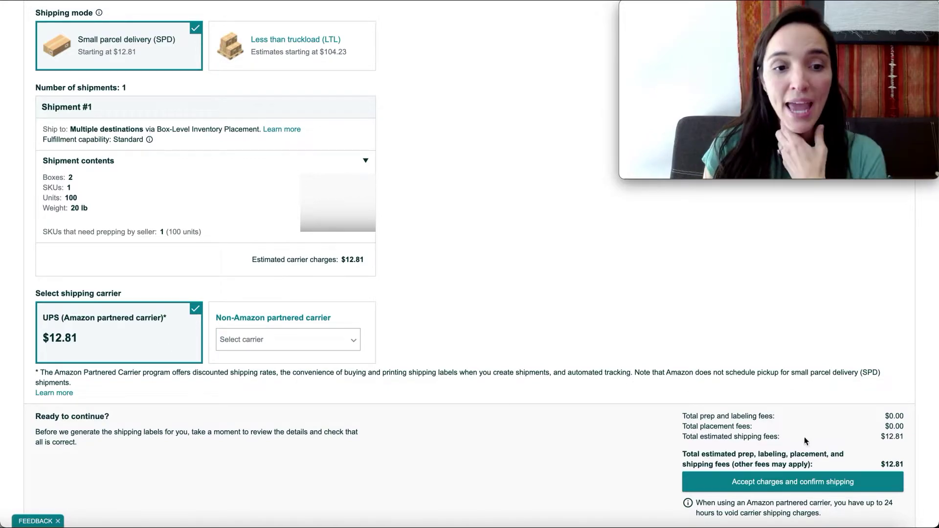
Try DHL as the non-Amazon partnered carrier to compare charges, and switch back to UPS (Amazon partnered carrier).
click(350, 347)
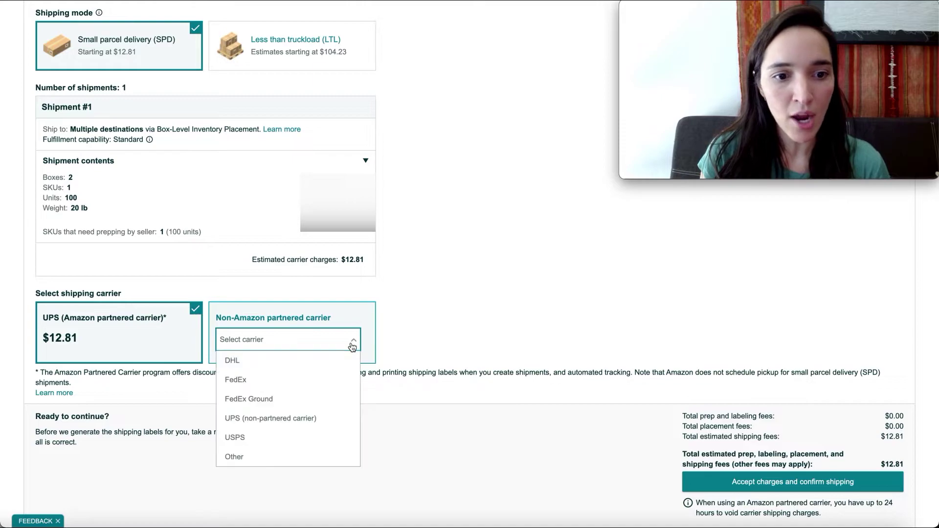
click(302, 361)
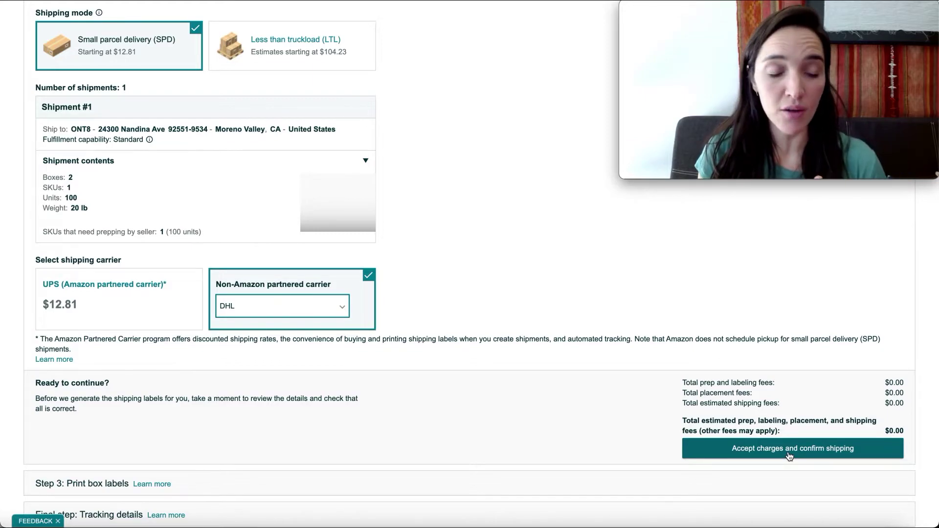
click(120, 309)
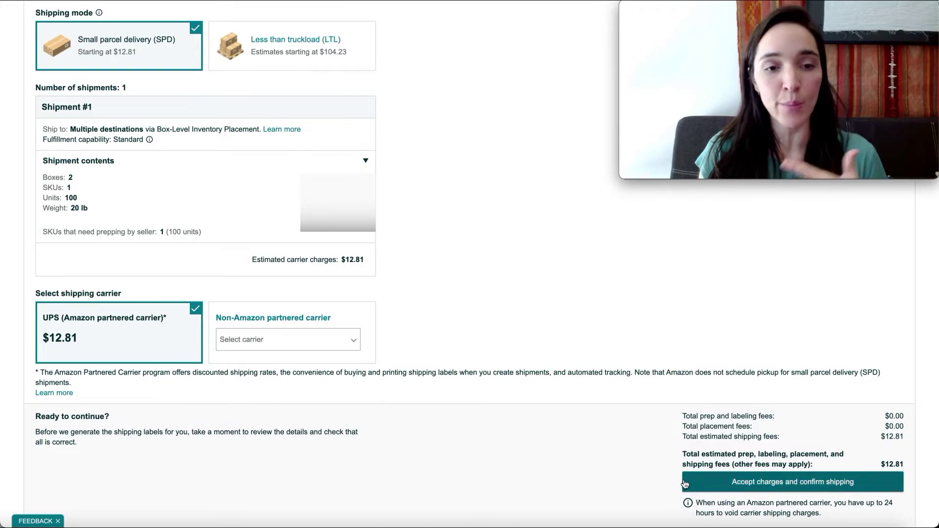
Choose DHL as the non-Amazon partnered carrier, and accept the charges and confirm shipping.
click(294, 341)
click(290, 368)
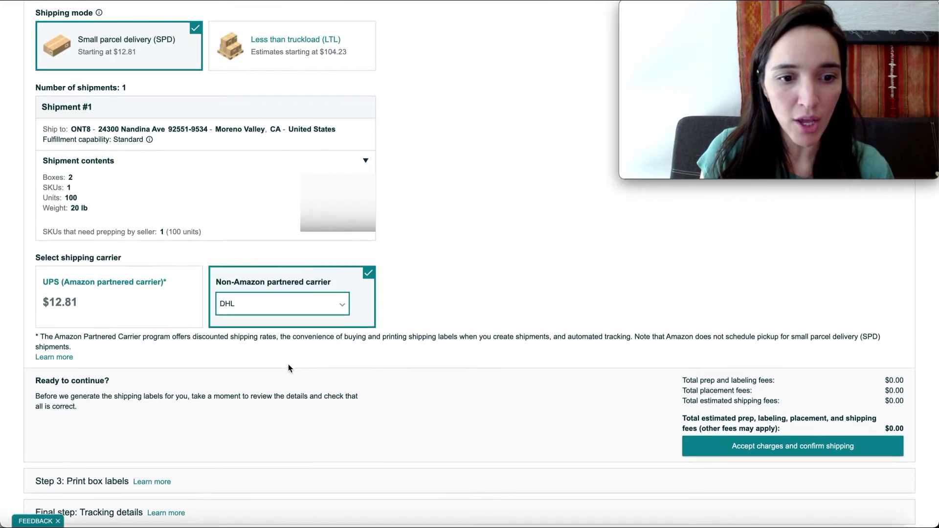
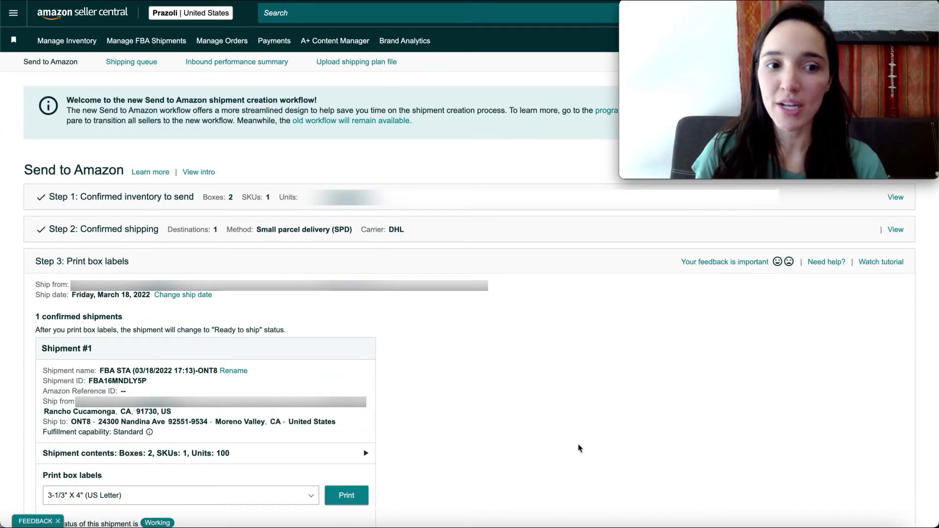
Open the rename dialog for Shipment #1 and cancel it.
scroll(154, 248, down, 3)
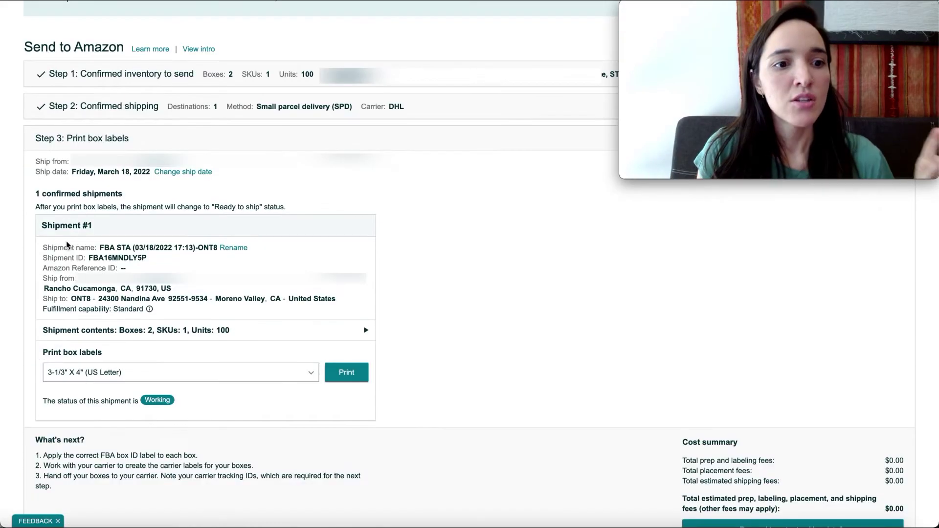
click(236, 250)
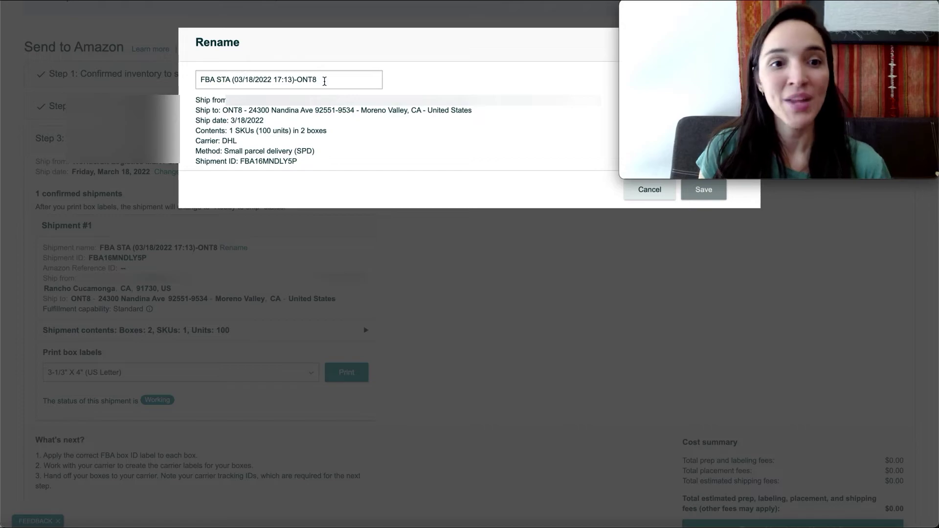
click(649, 194)
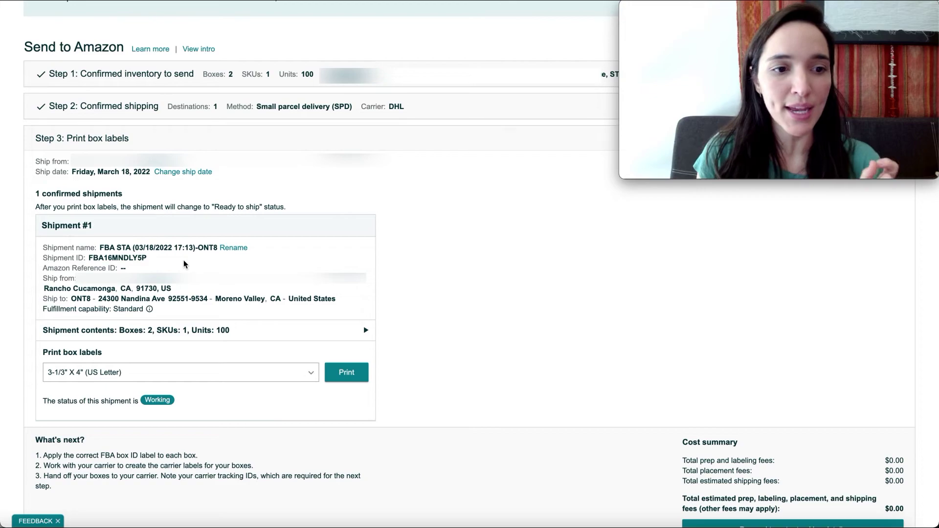
Expand the contents of Shipment #1 and print its box labels in the 3-1/3" X 4" (US Letter) format.
scroll(399, 285, down, 1)
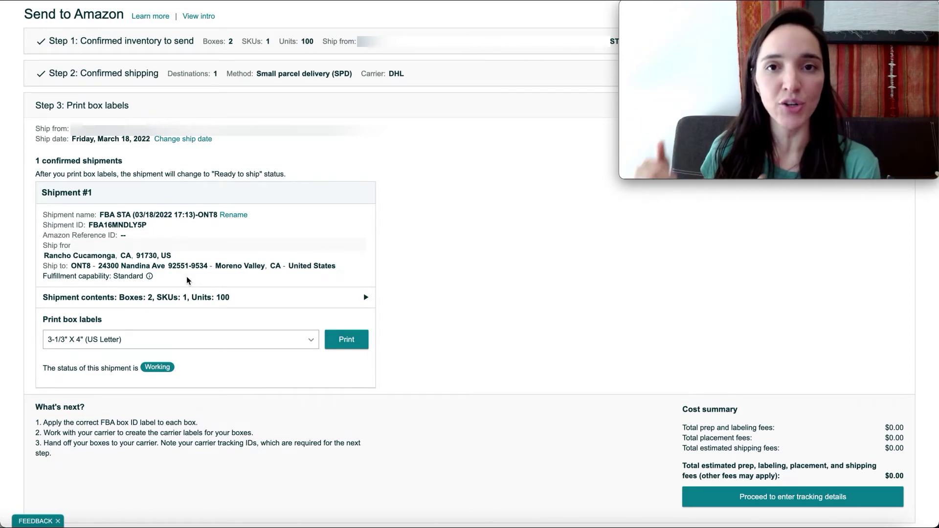
click(196, 298)
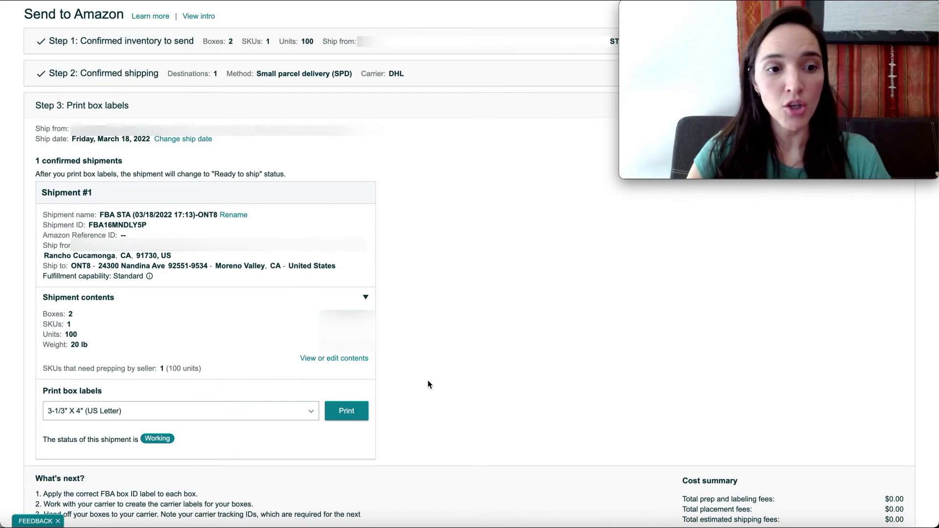
click(312, 413)
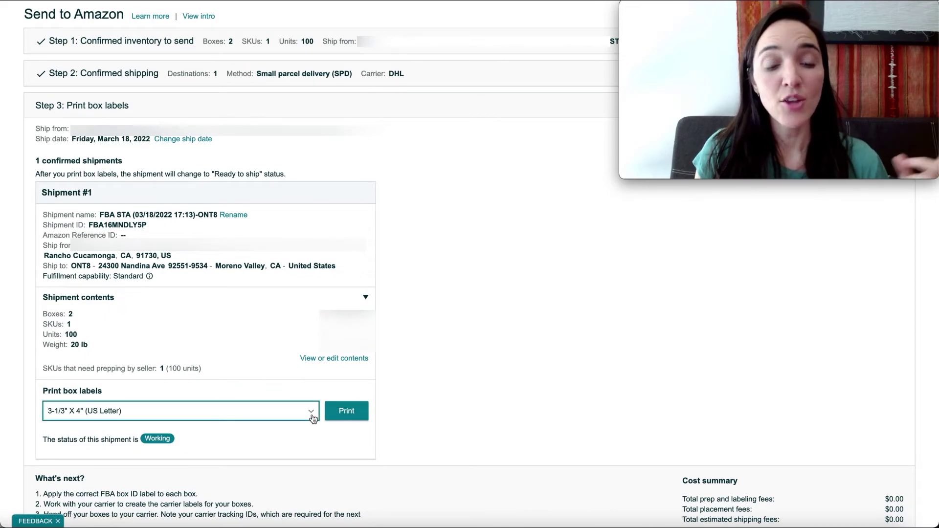
click(351, 423)
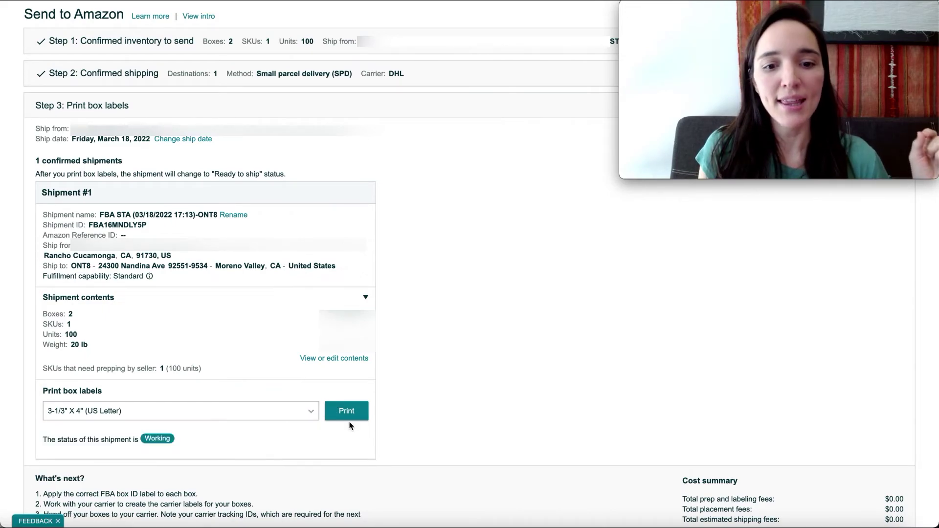
click(350, 416)
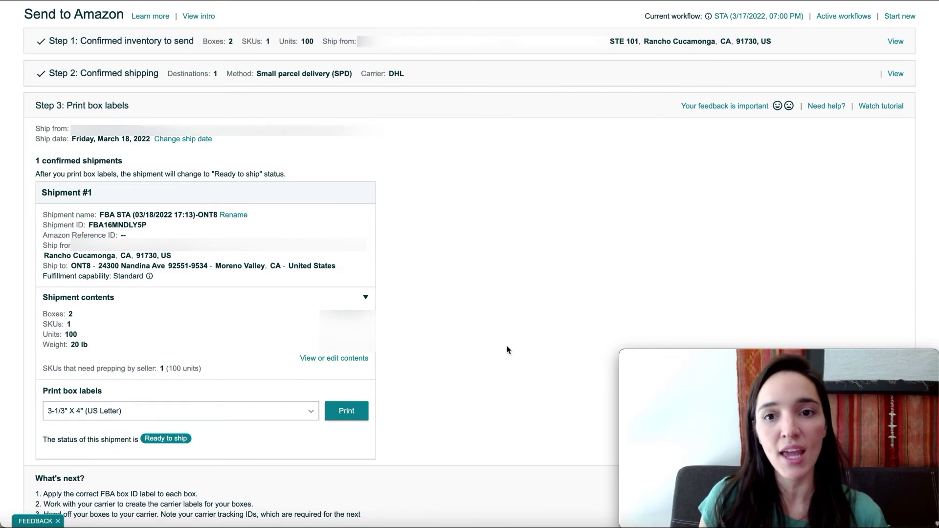
scroll(507, 349, down, 5)
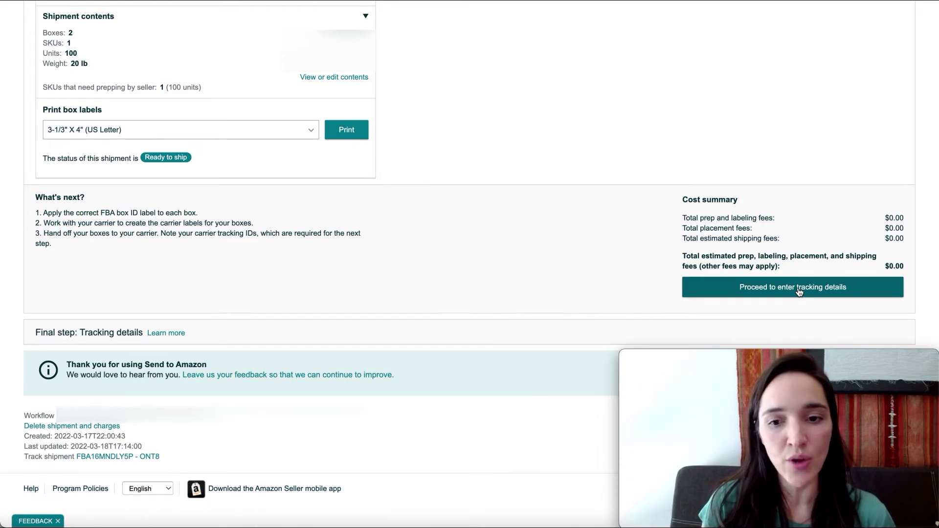
scroll(547, 215, down, 2)
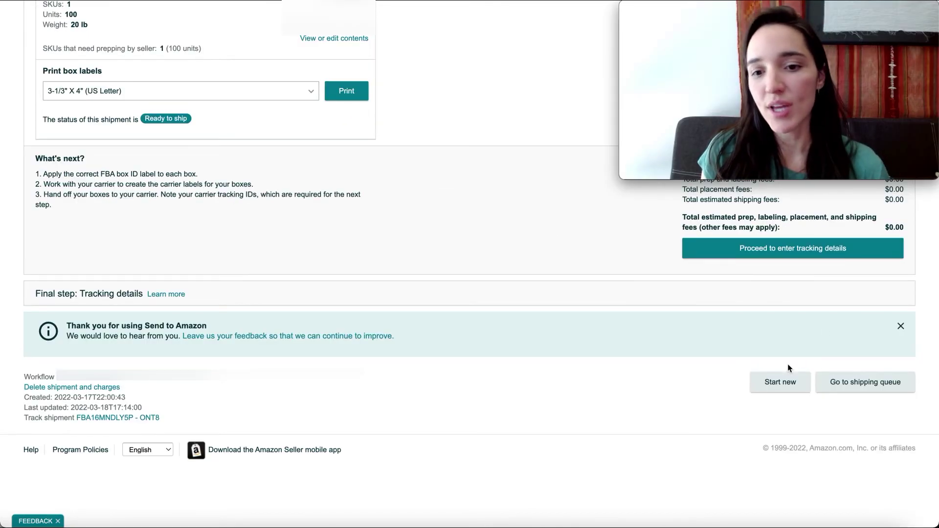